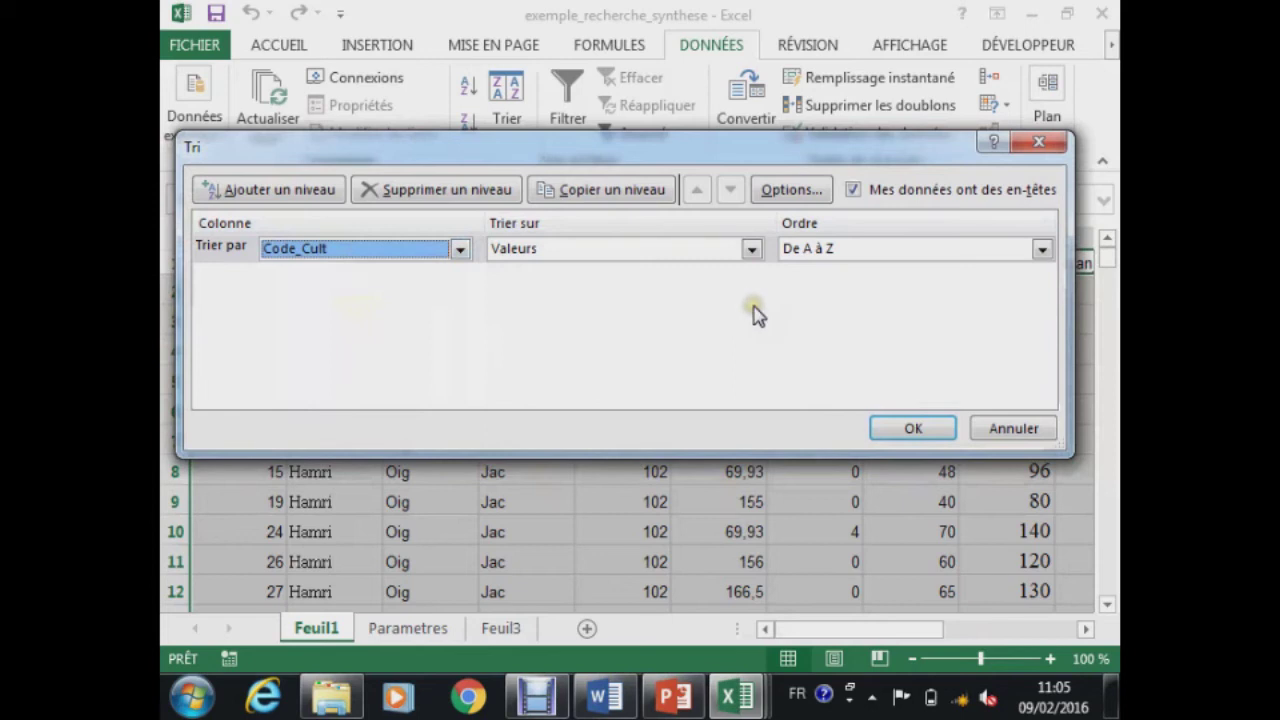
Add a second sort level on Reliquat_Précédent by values, ordered Du plus petit au plus grand, after Code_Cult.
left_click(277, 194)
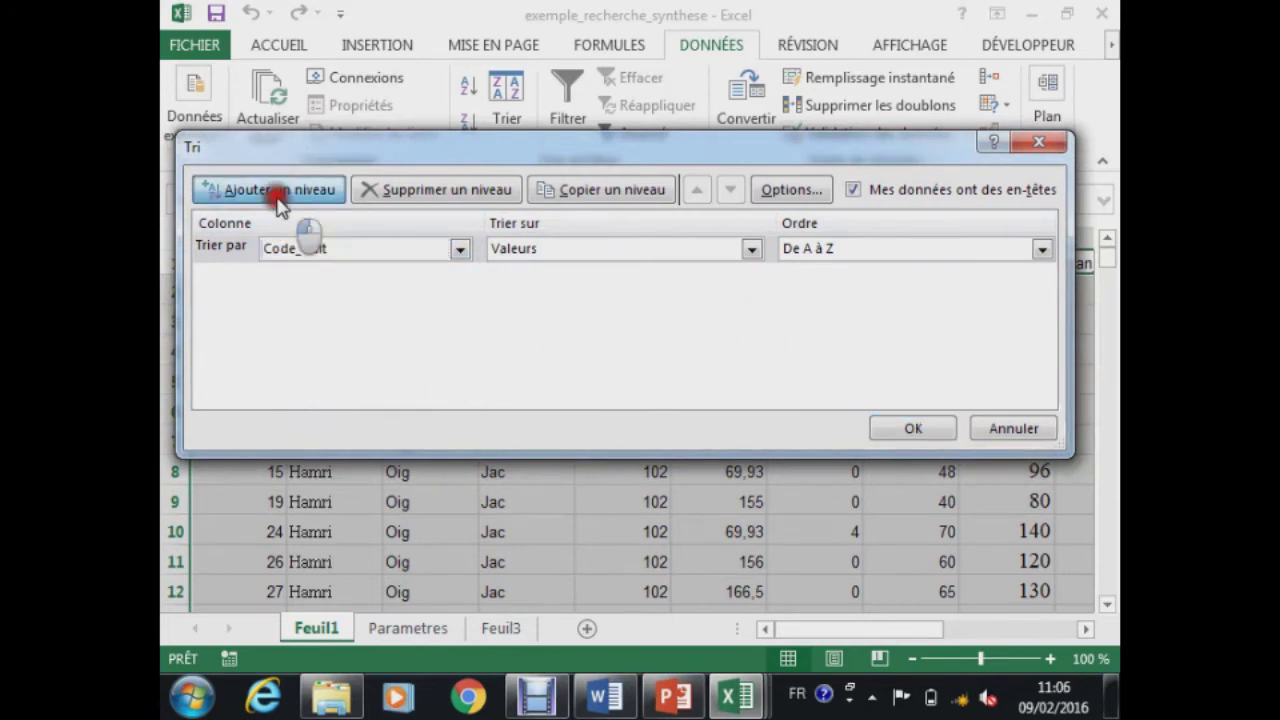
left_click(462, 278)
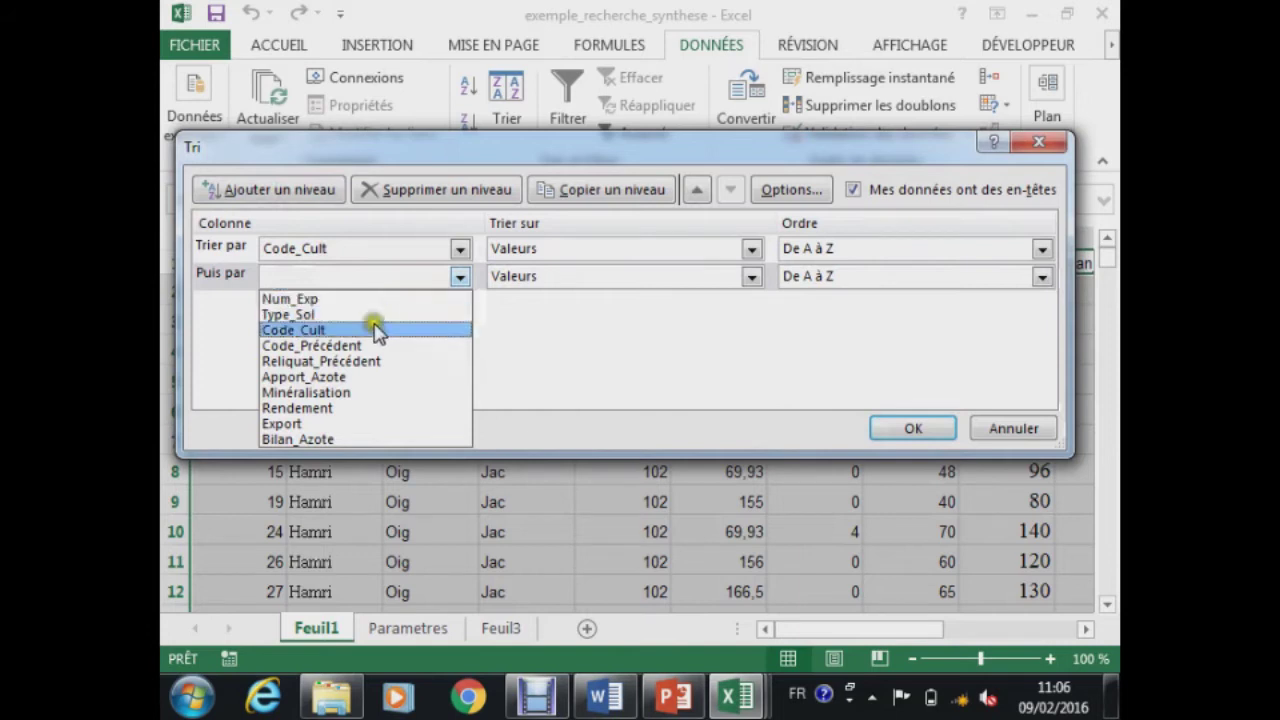
left_click(360, 361)
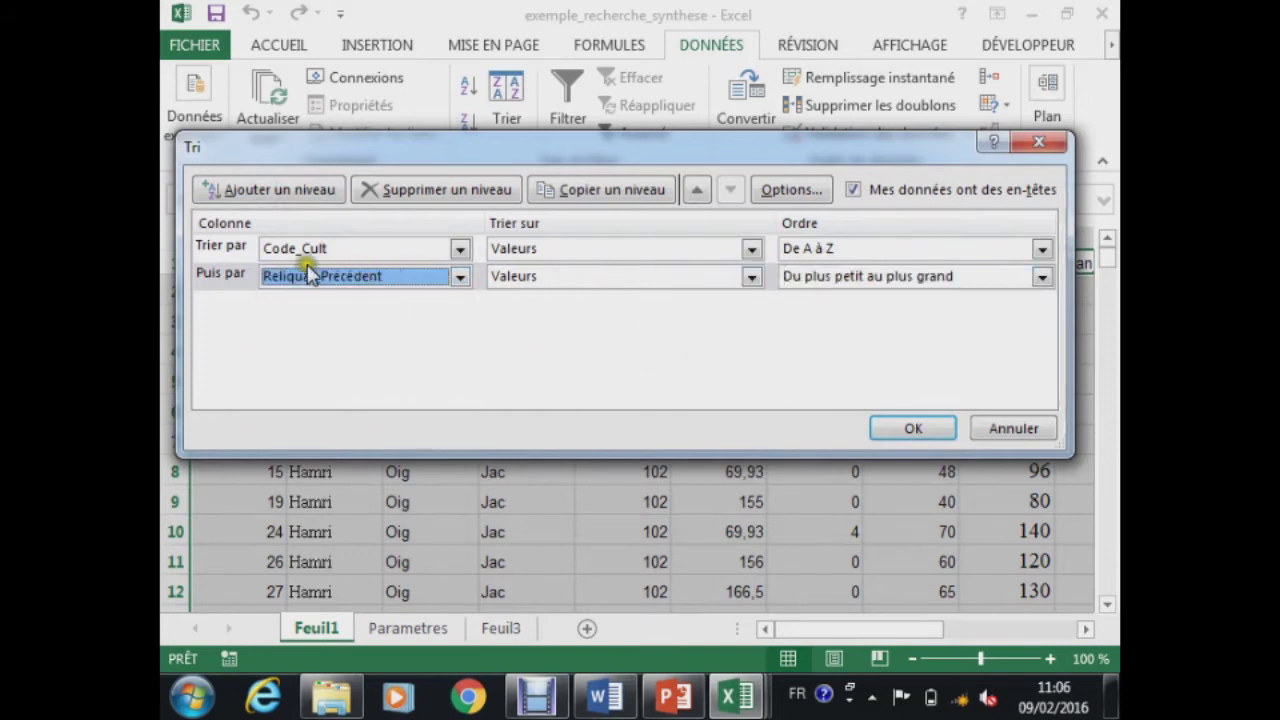
left_click(1042, 276)
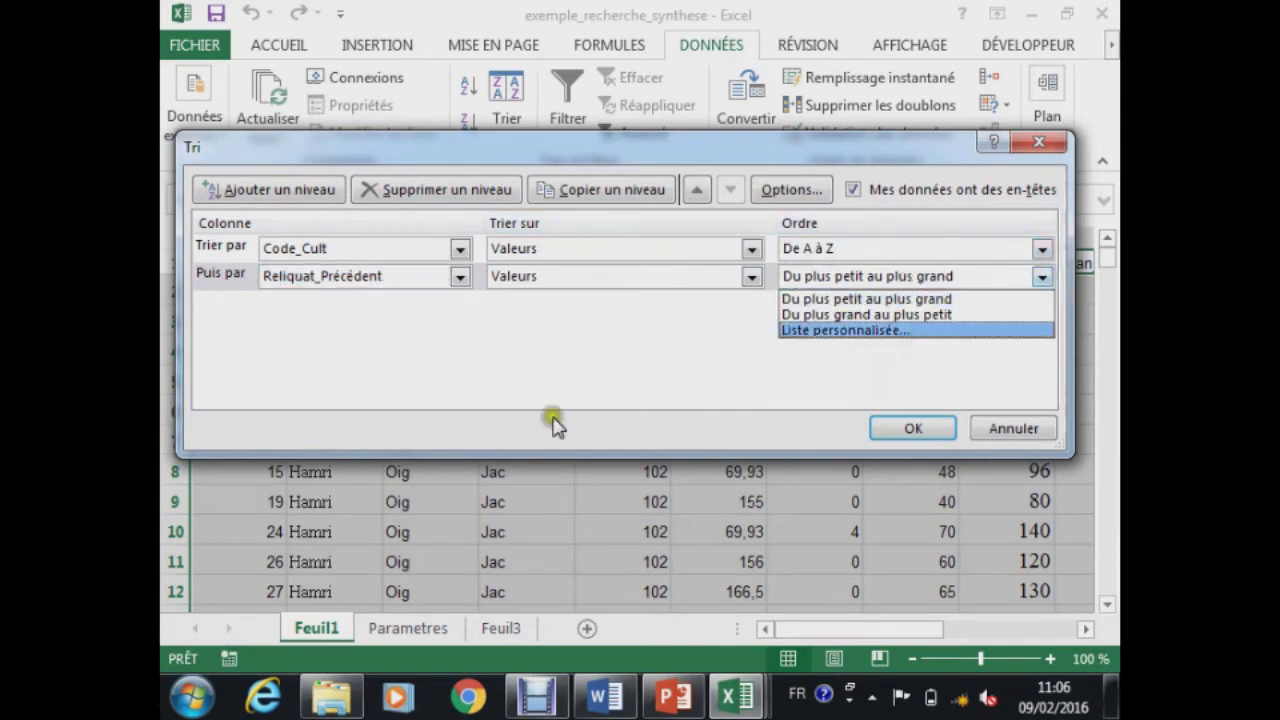
left_click(492, 405)
left_click_drag(430, 165, 452, 127)
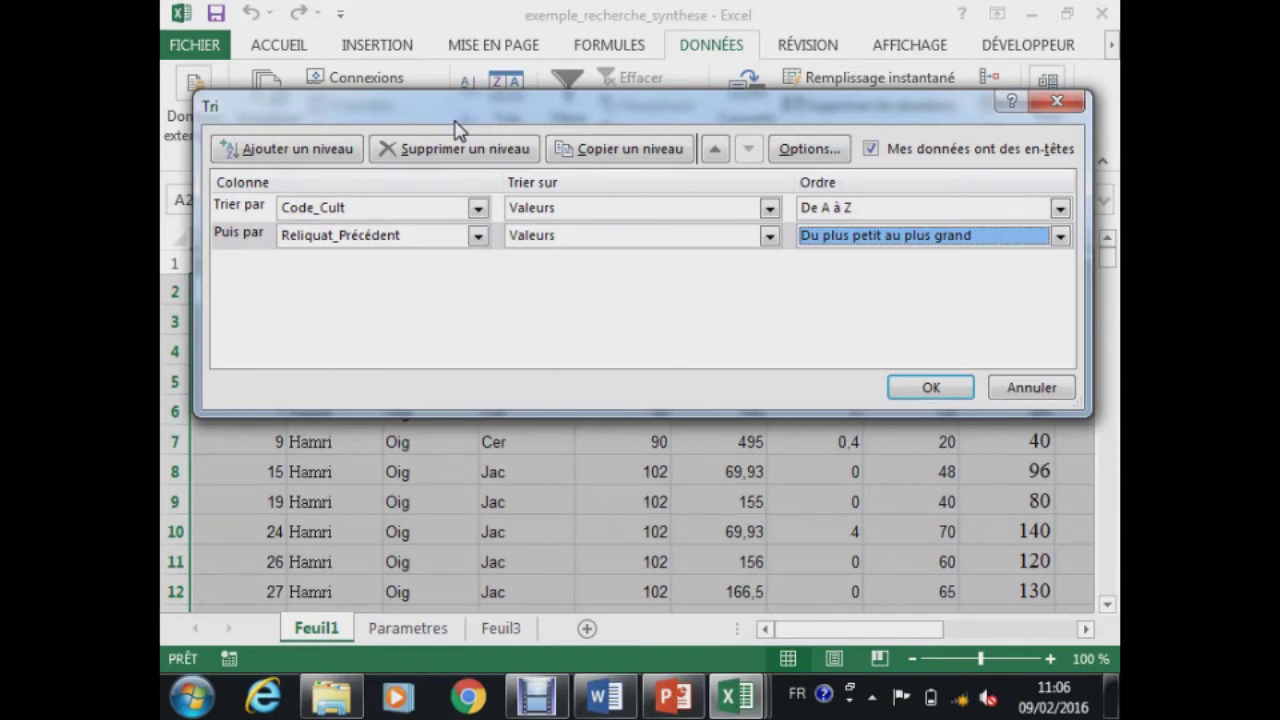
Switch to the Word document avancement_Ena_fevrier_2016 and insert a three-column table below the RECHERCHE formula.
left_click(625, 697)
scroll(503, 443, "down", 4)
left_click(828, 222)
key("Return")
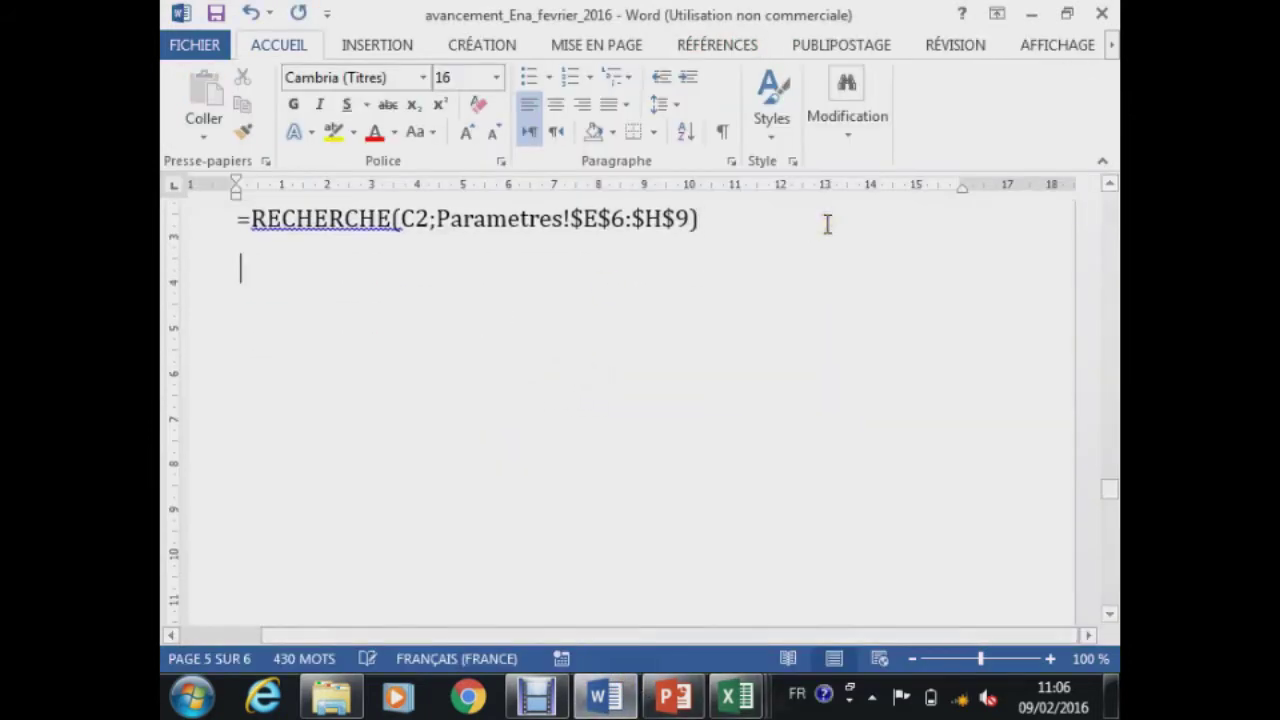
left_click(388, 52)
left_click(250, 130)
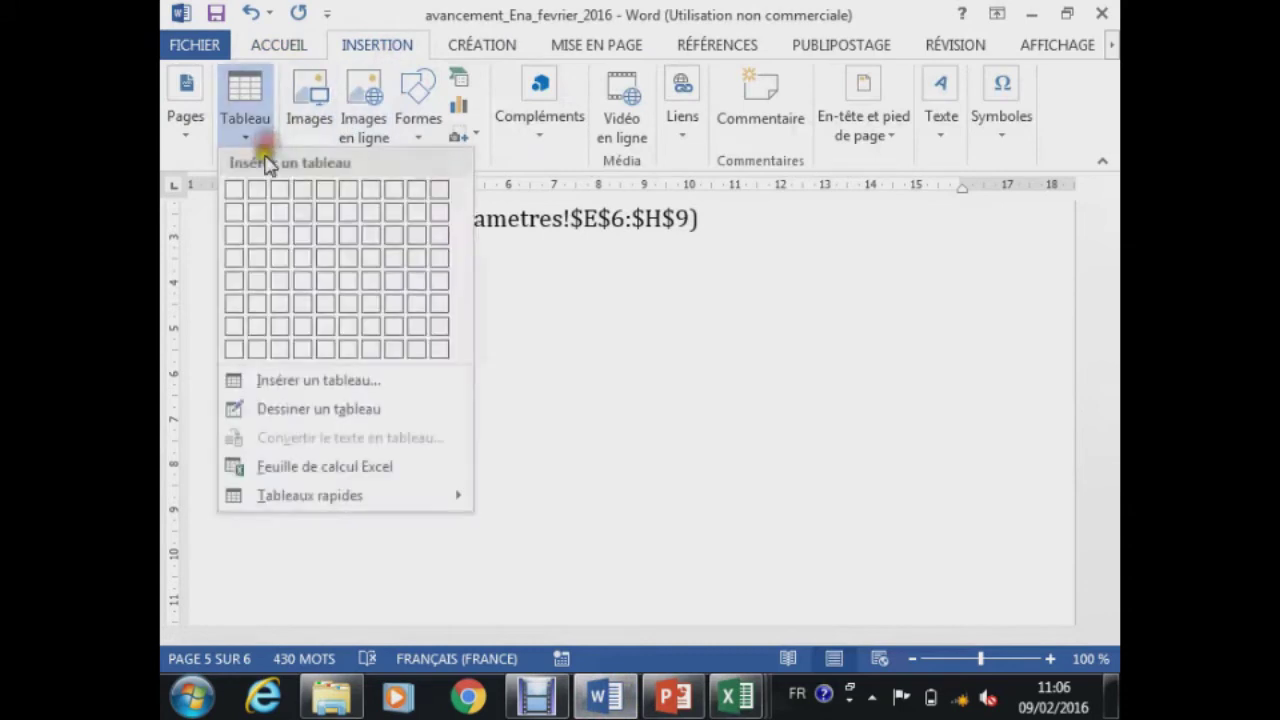
left_click(280, 257)
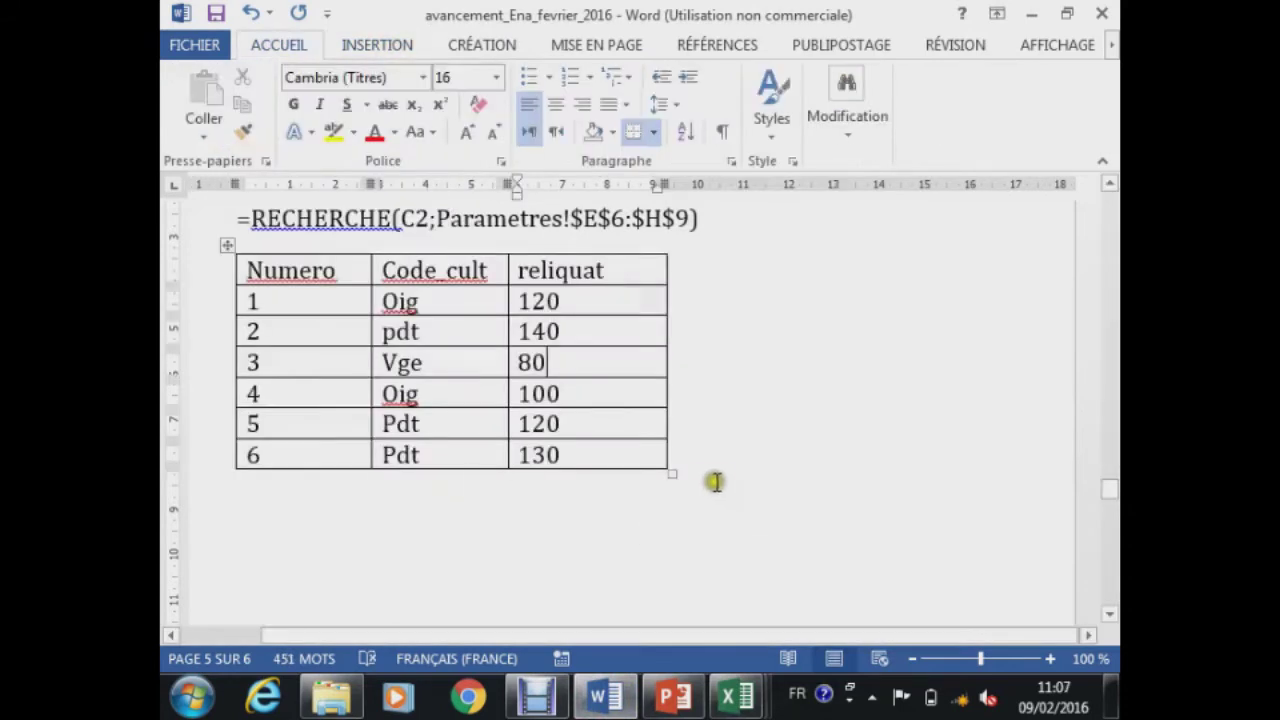
Write the line "Trier selon le code_cult et reliquat" below the table.
left_click(716, 482)
key("Return")
type("T")
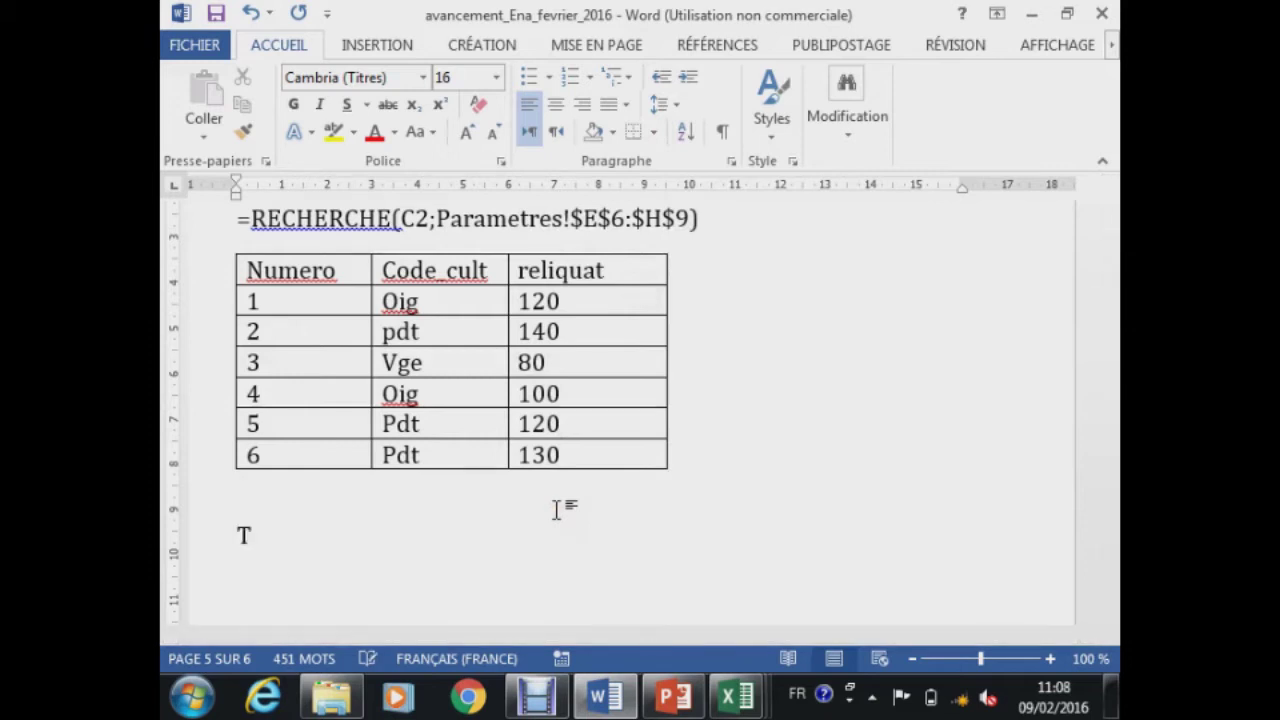
type("rier sel")
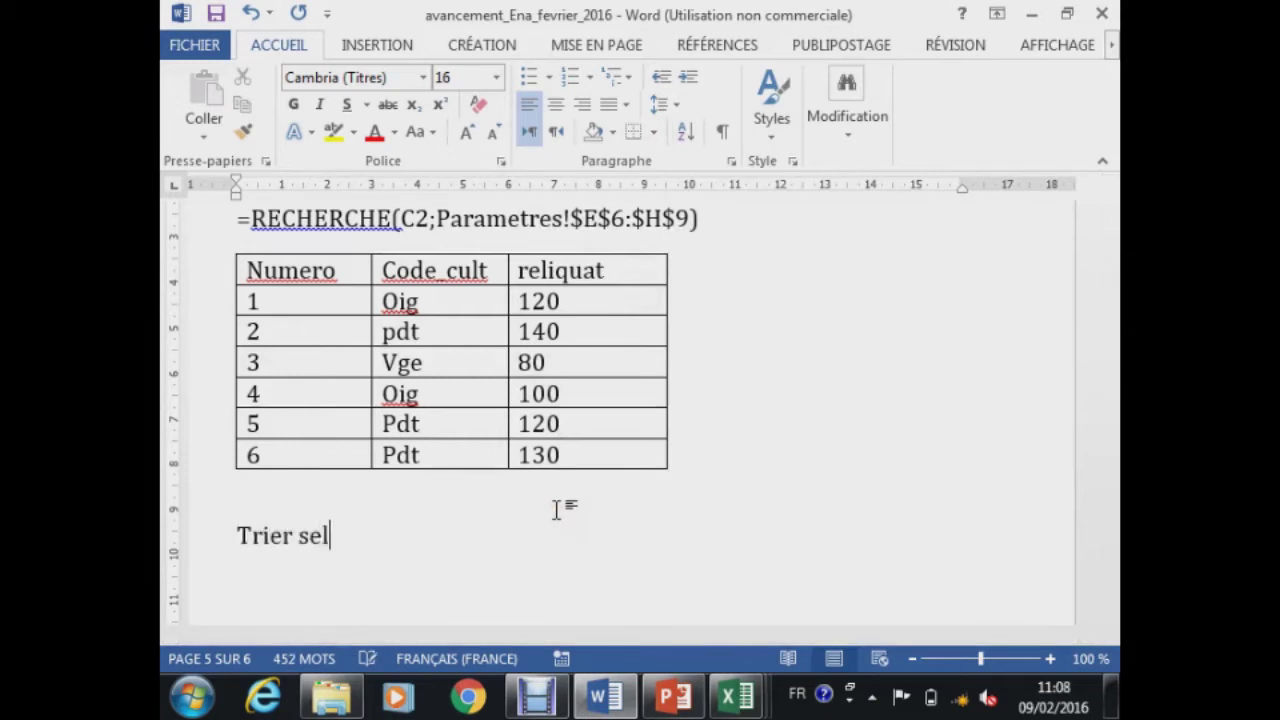
type("on le code")
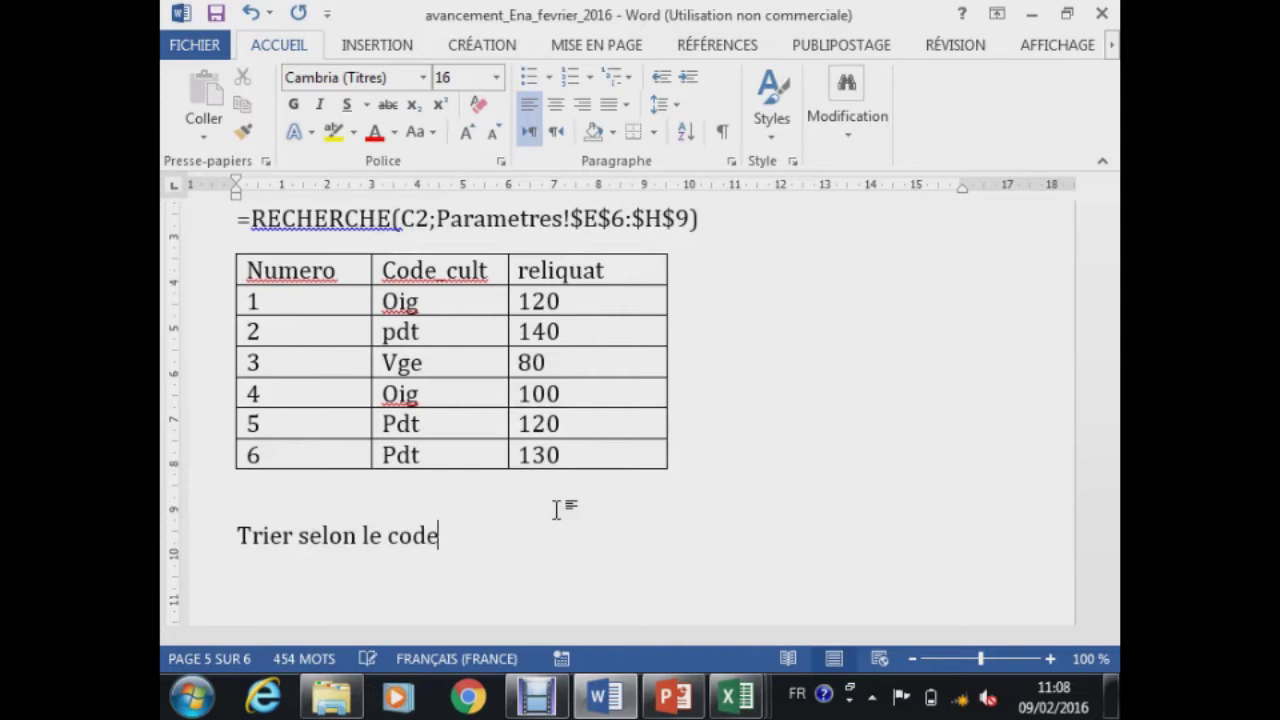
type("_cult et ")
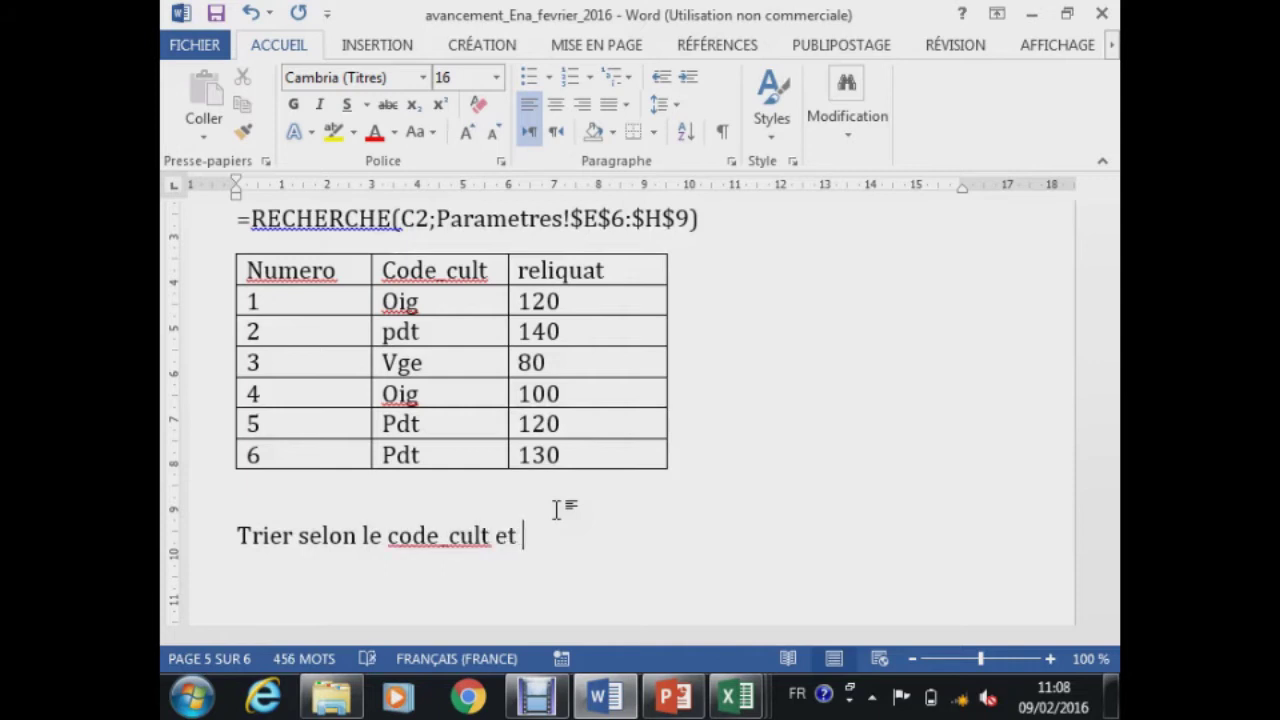
type("reliquat")
Narrow the extra columns beside the original table data and head the last three Numero, Code_c and Reliquat.
left_click(663, 274)
left_click_drag(611, 272, 605, 272)
left_click_drag(777, 268, 710, 271)
left_click_drag(870, 270, 803, 271)
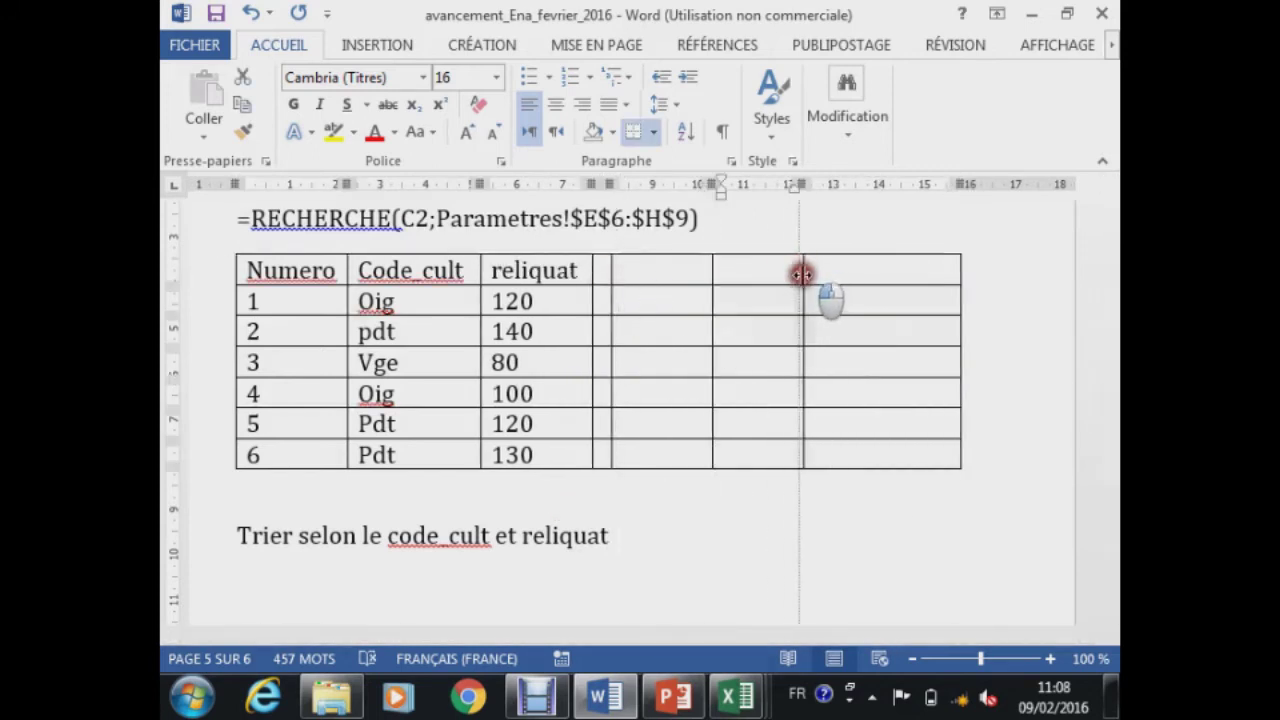
left_click(945, 268)
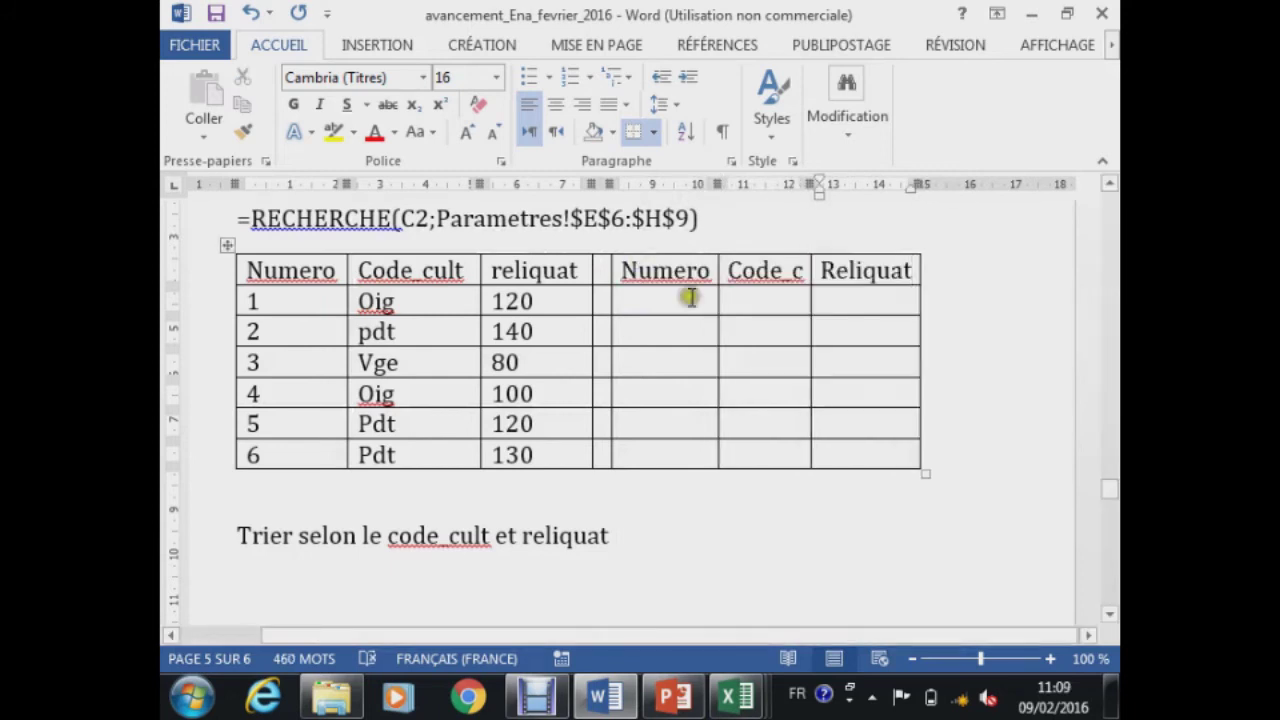
Enter 4 and 1 in the first two rows of the second Numero column.
left_click(690, 303)
left_click(749, 350)
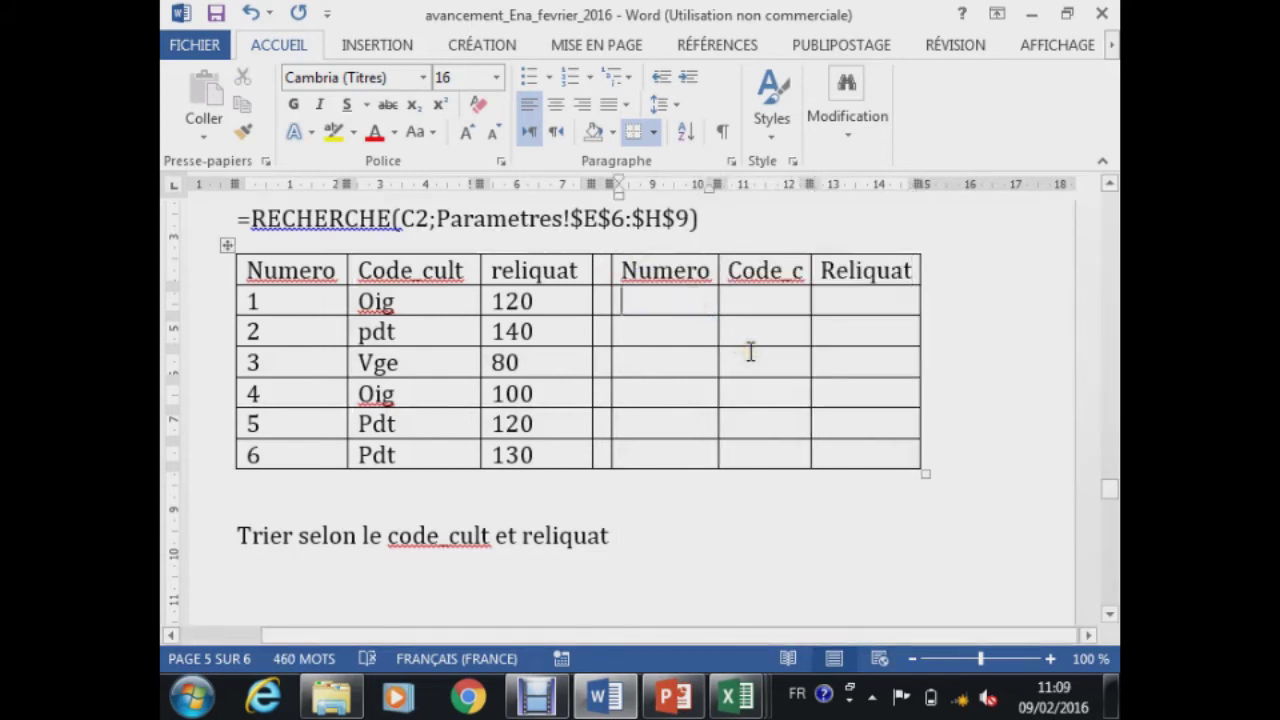
type("4")
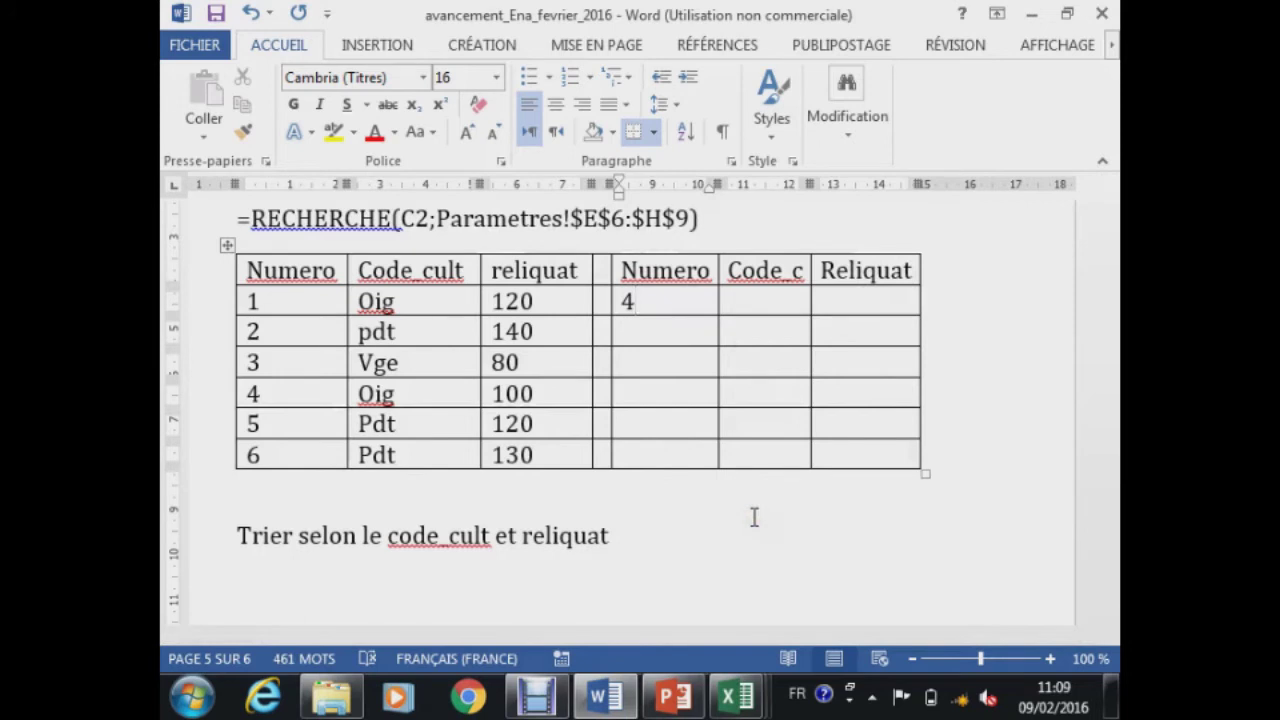
left_click(657, 333)
type("1")
Enter Oig in the first two data rows of the Code_c column.
left_click(743, 306)
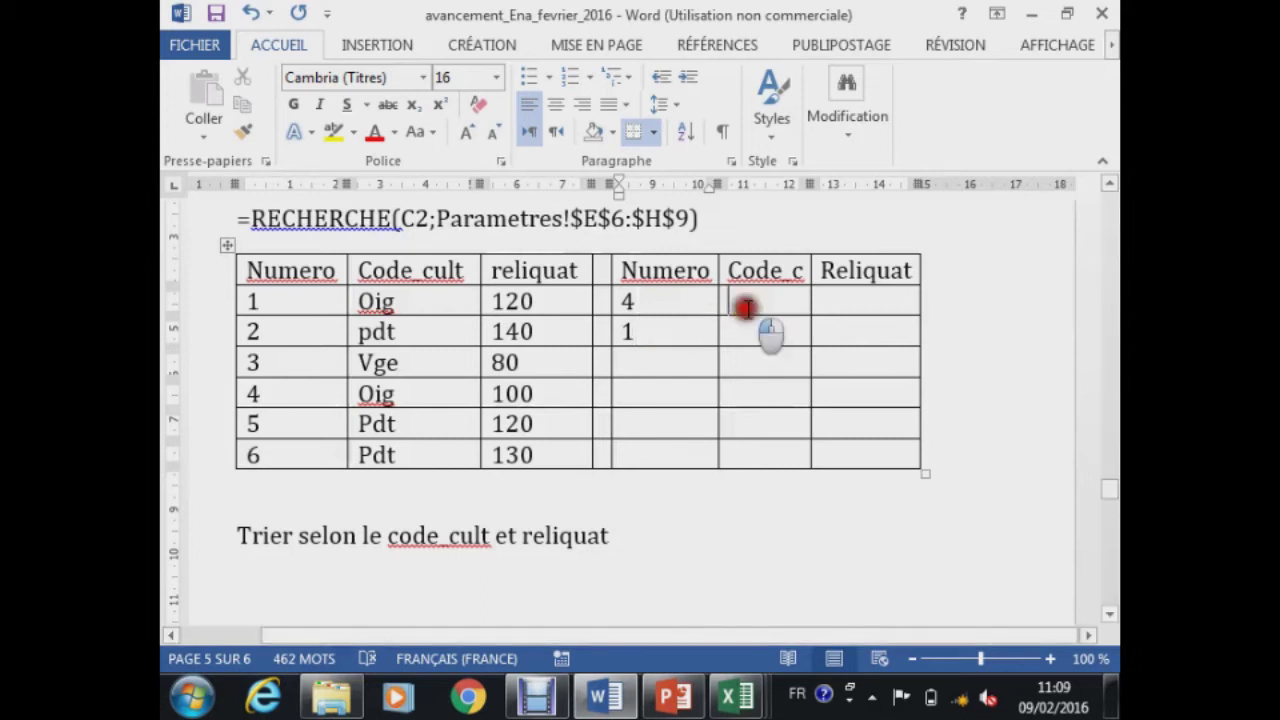
type("oig")
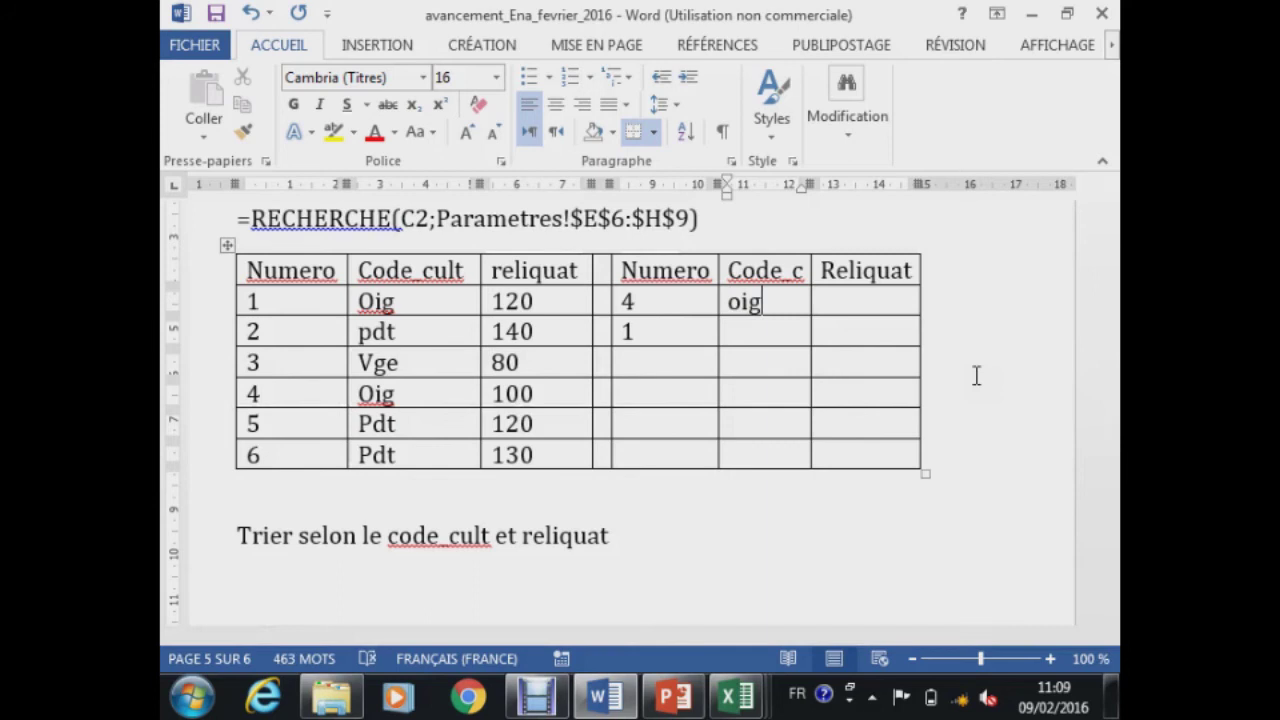
key("Down")
type("oig")
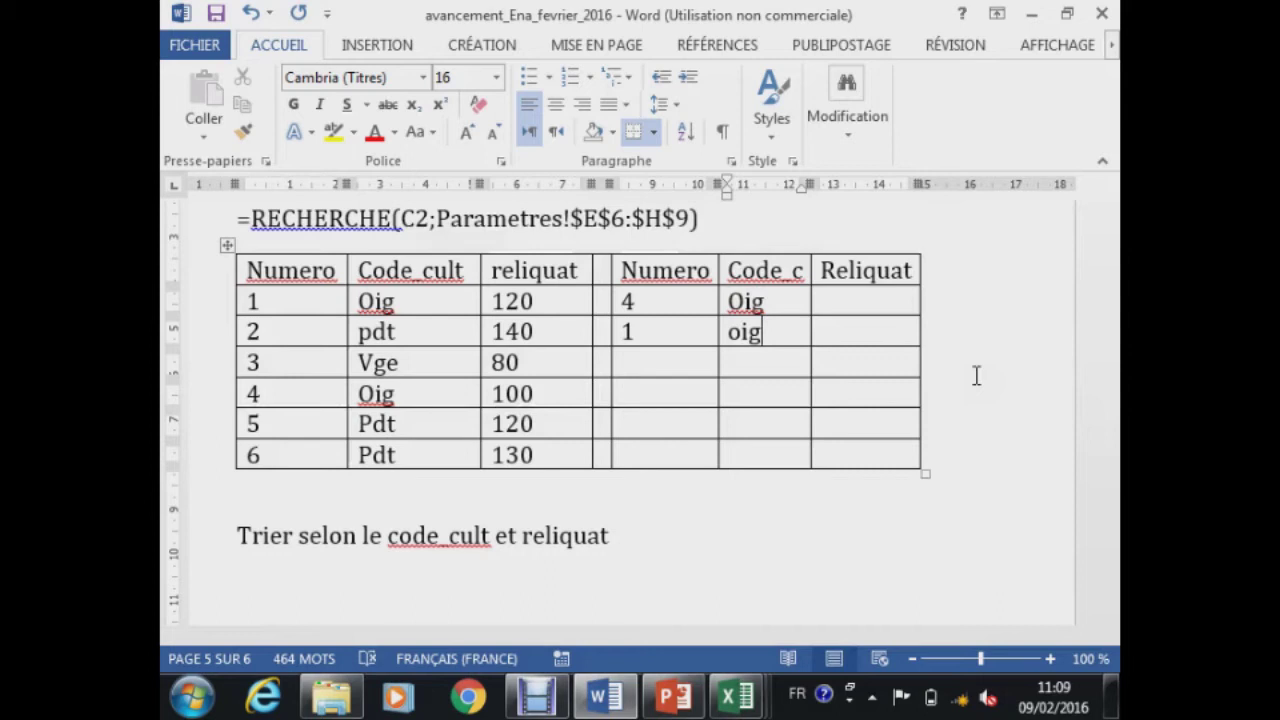
key("Down")
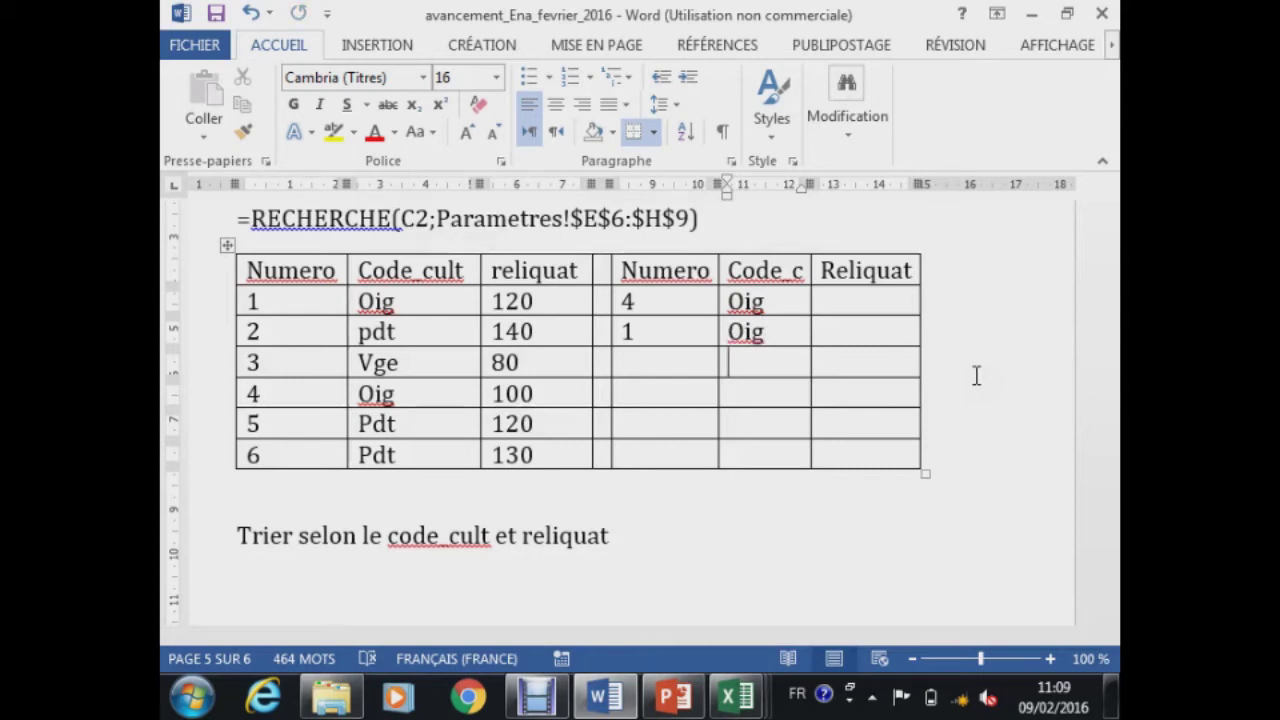
Review the sort levels in the Excel workbook exemple_recherche_synthese and return to the Word document.
left_click(851, 300)
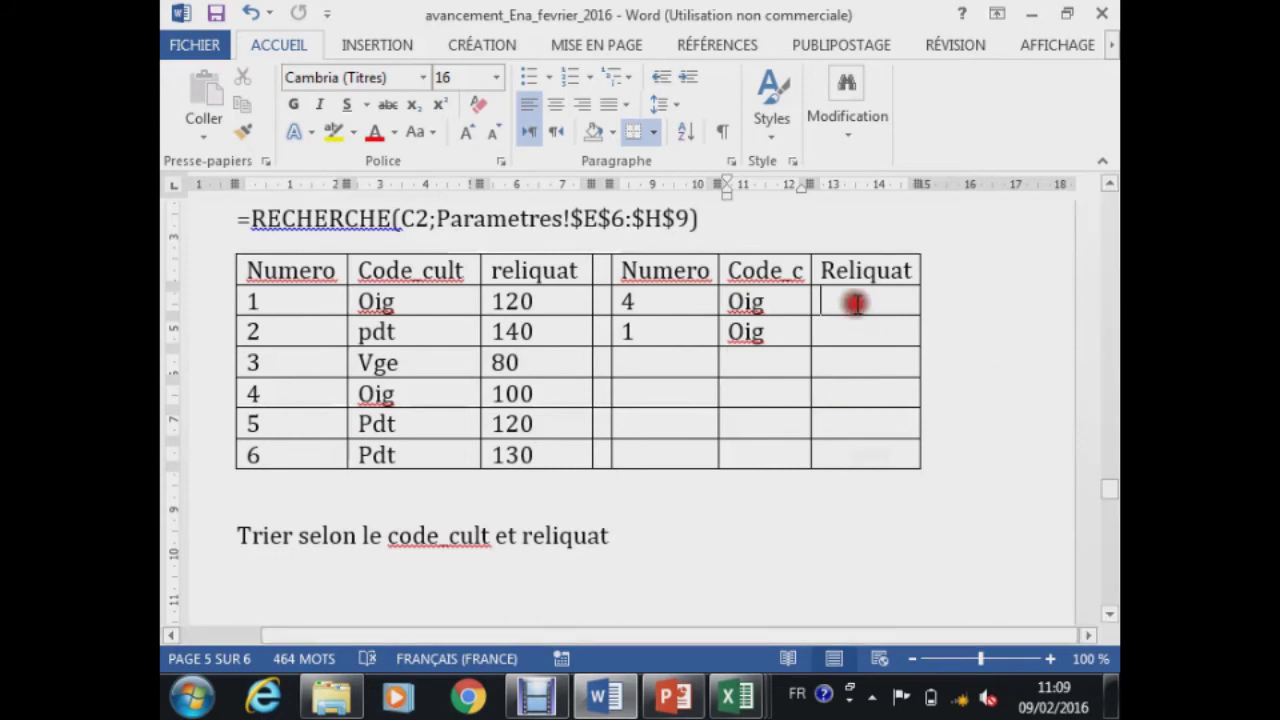
left_click(476, 362)
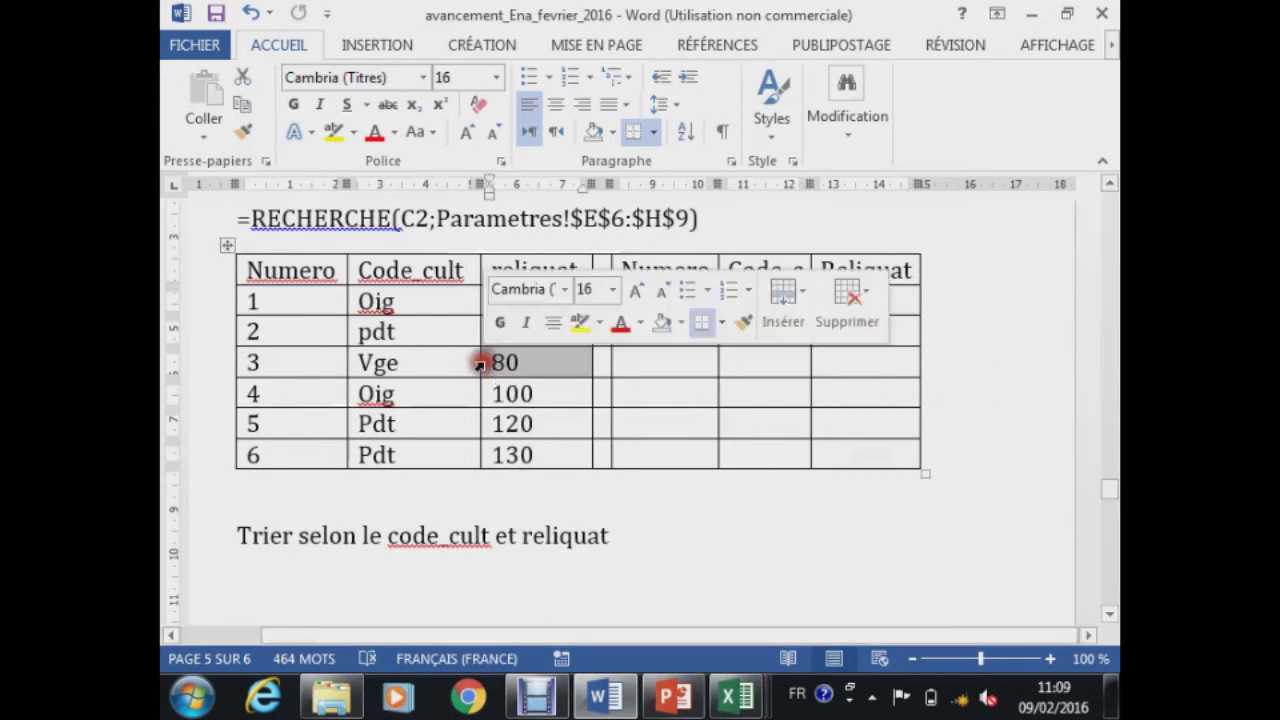
left_click(531, 368)
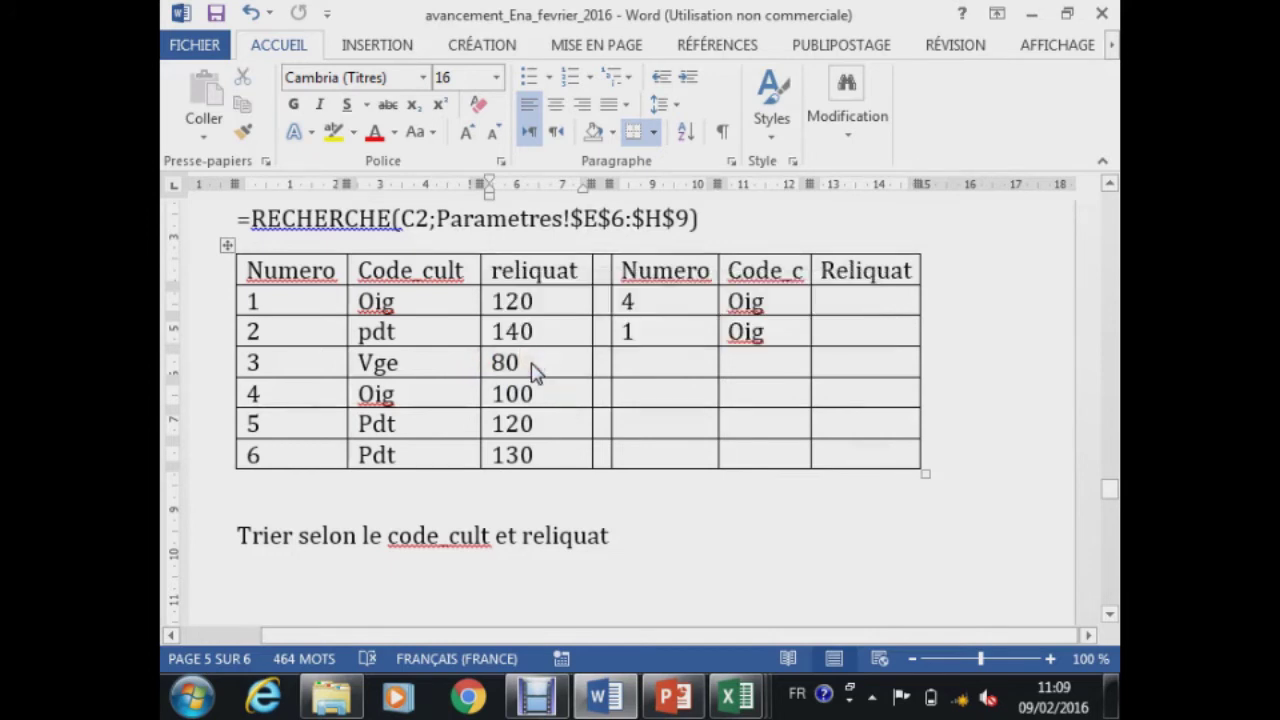
mouse_move(737, 697)
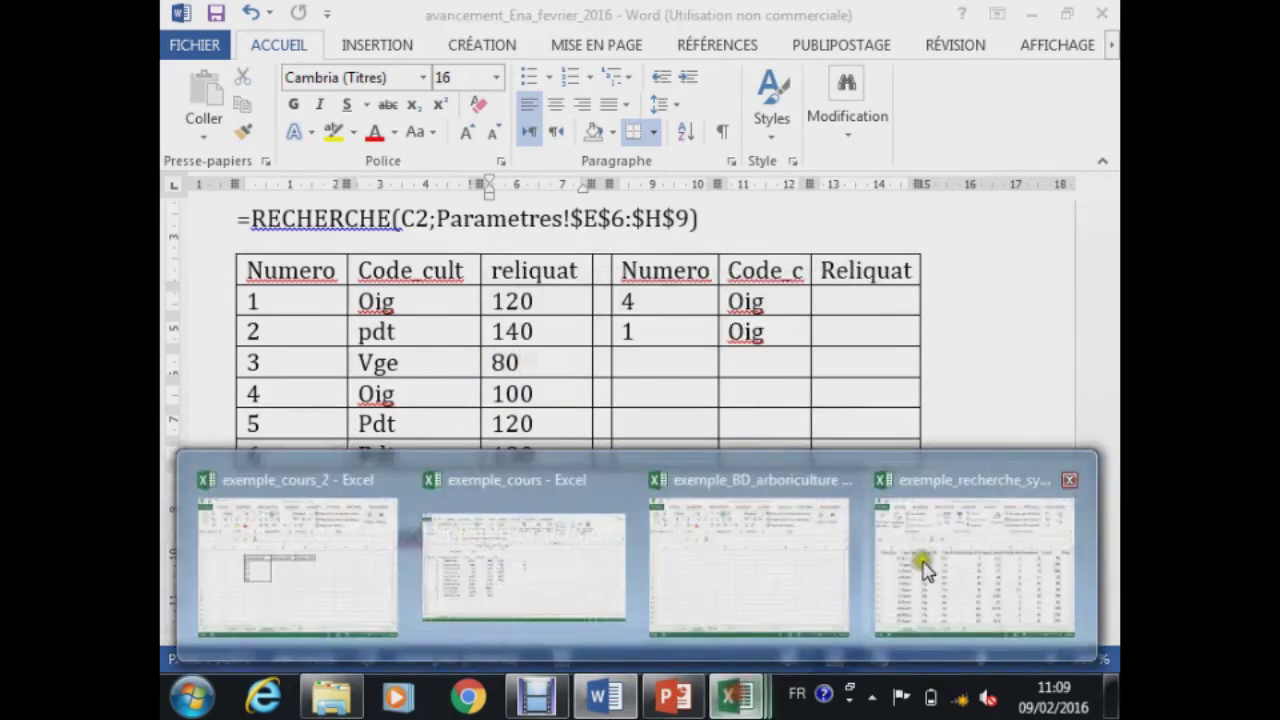
left_click(928, 540)
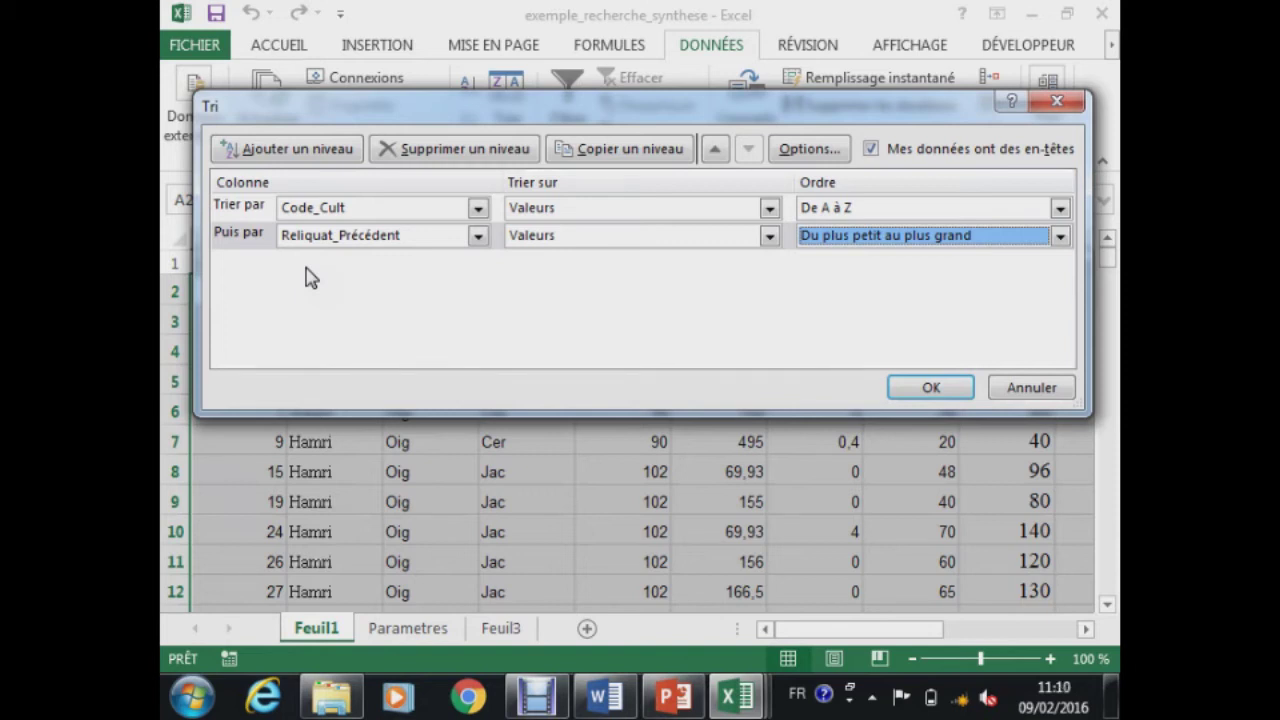
key("alt+Tab")
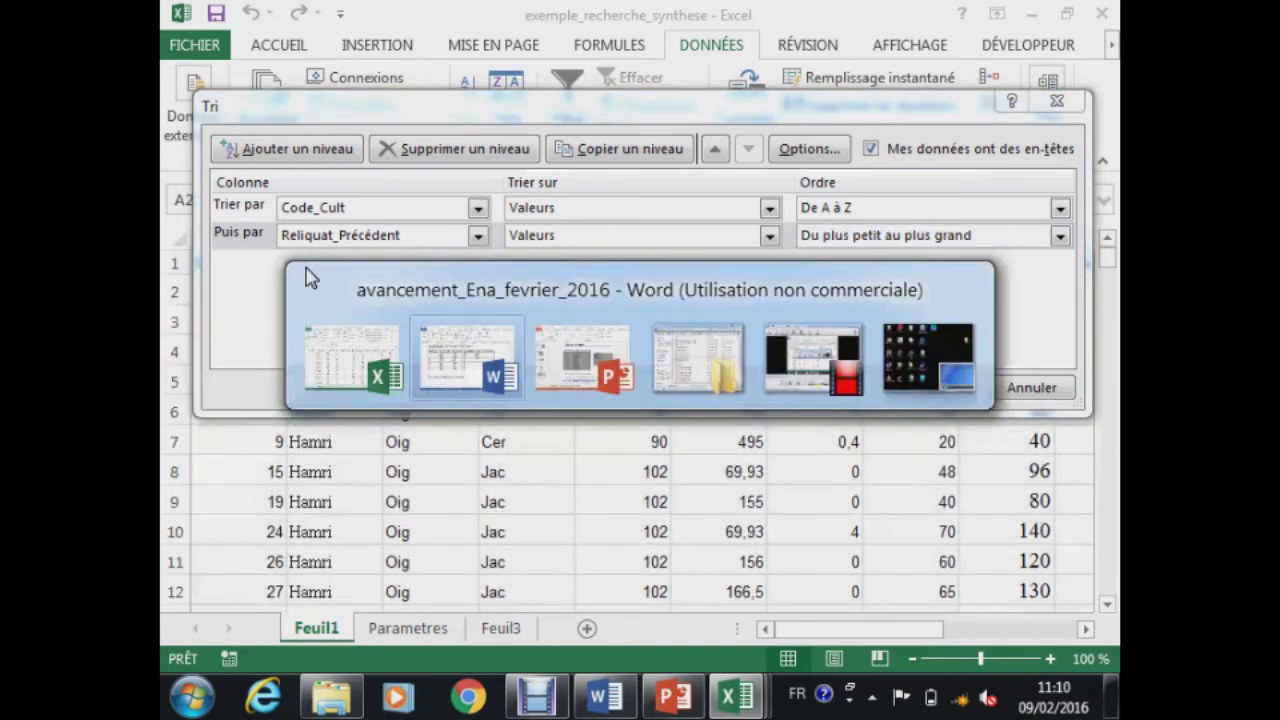
Complete the second Numero column with 5, 6, 2 and 3 in the remaining rows.
left_click(678, 360)
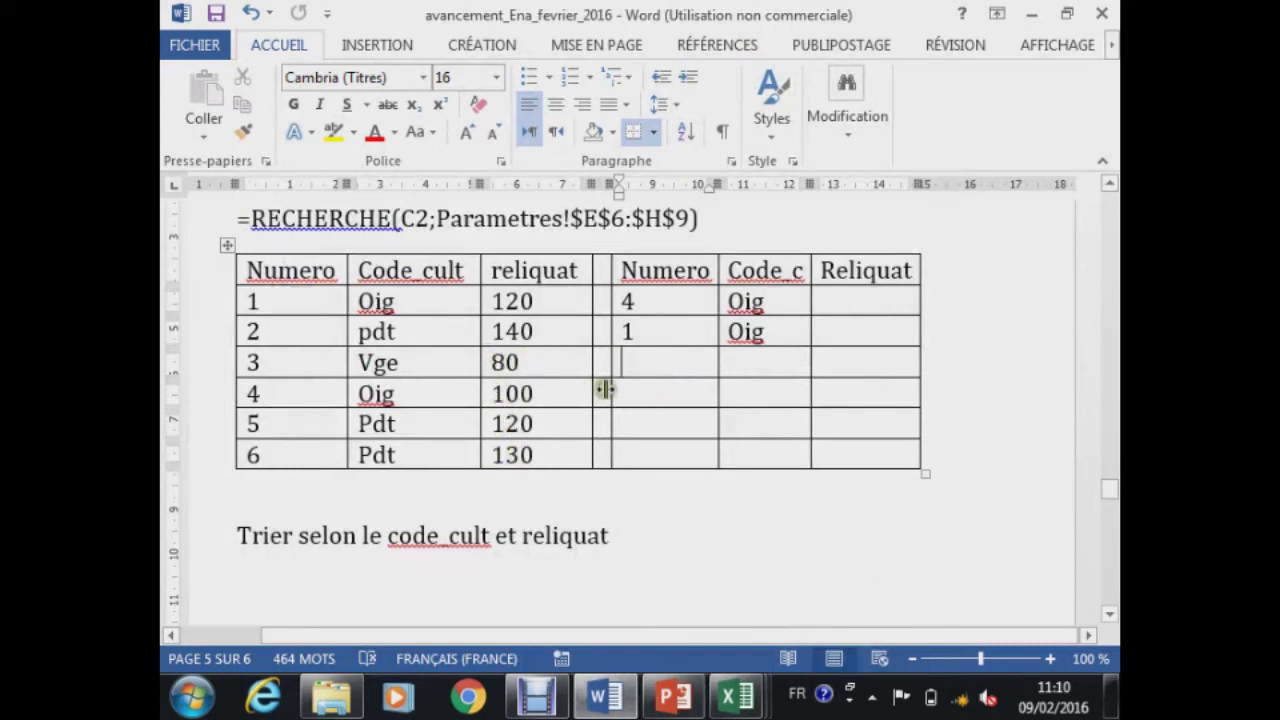
type("5")
key("Down")
type("6")
key("Down")
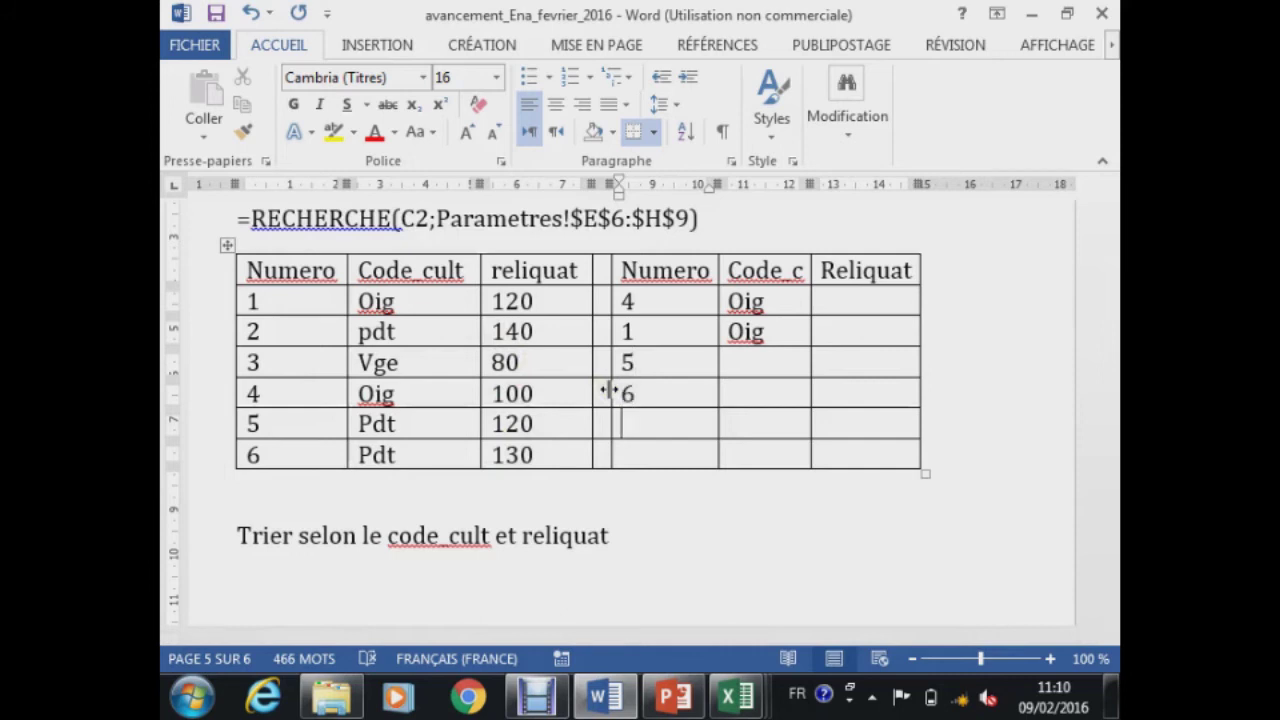
type("2")
key("Down")
type("3")
Complete the Code_c column with Pdt for numbers 5, 6 and 2 and vge for number 3.
key("Up")
key("Up")
key("Right")
key("Up")
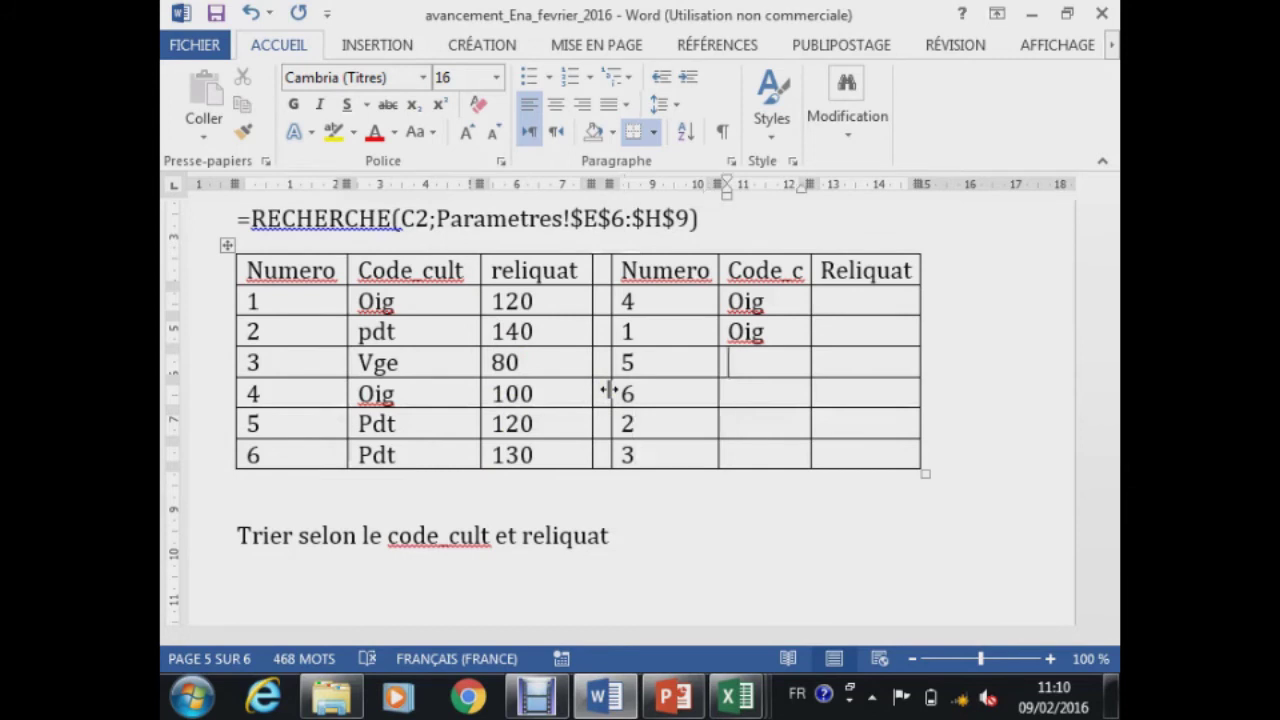
type("pdt")
key("Down")
type("pdt")
key("Down")
type("pdt")
key("Down")
type("vge")
Fill the second Reliquat column from the first data row down with 100, 120, 120, 130, 140 and 80.
key("Right")
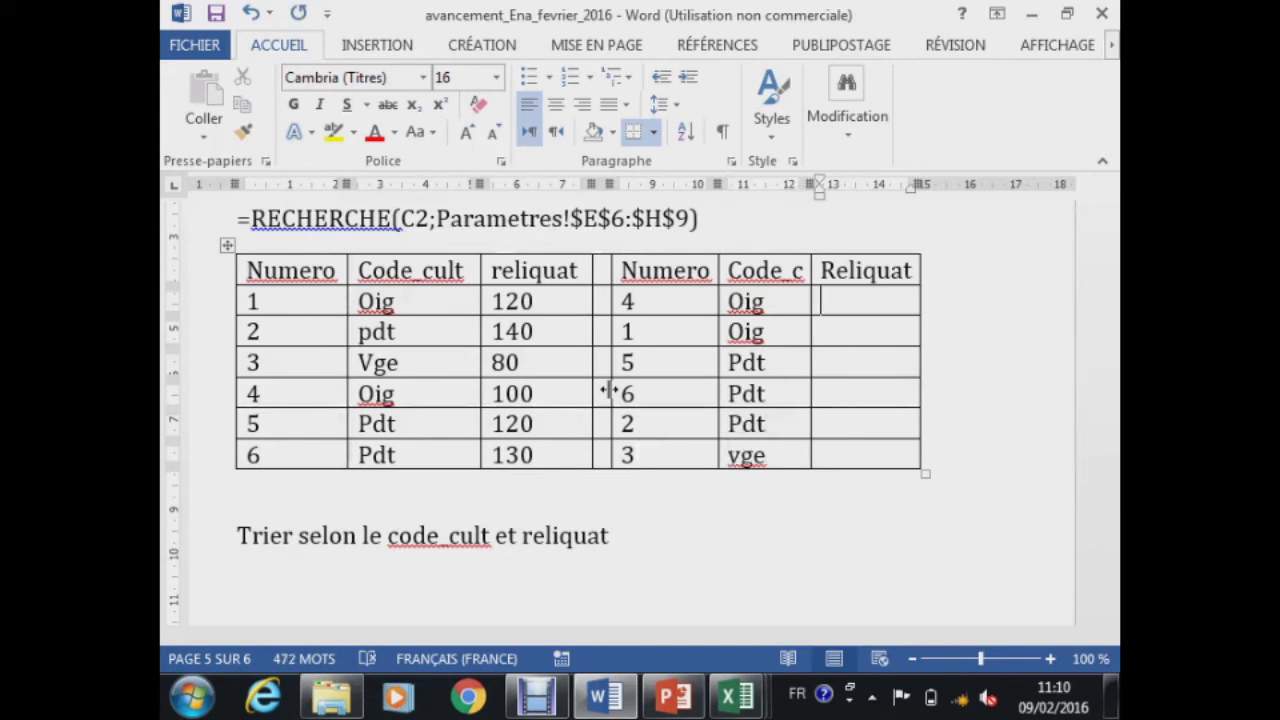
type("100")
key("Down")
type("120")
key("Down")
type("120")
key("Down")
type("130")
key("Down")
type("140")
key("Down")
type("80")
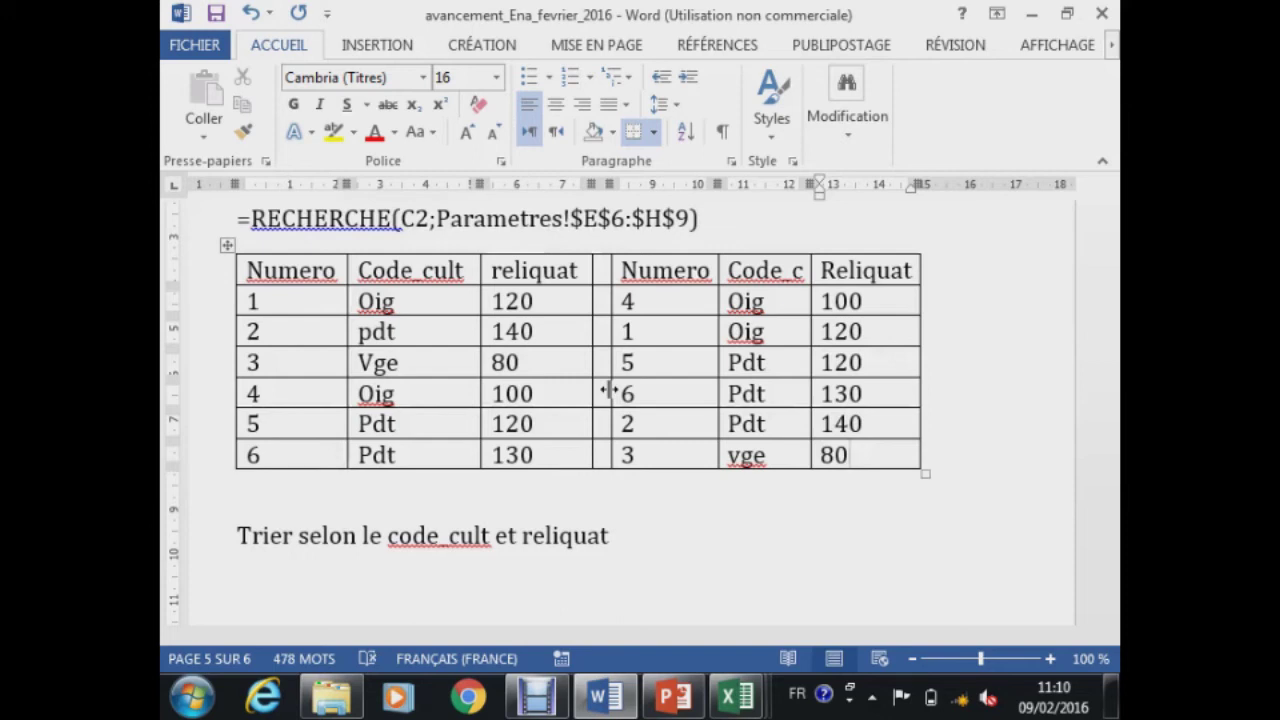
Add the sentence "Le résultat serait différent/identique si on trie selon reliquet et code_cult" as a new paragraph below the sorting instruction.
left_click(689, 540)
type("Le résul")
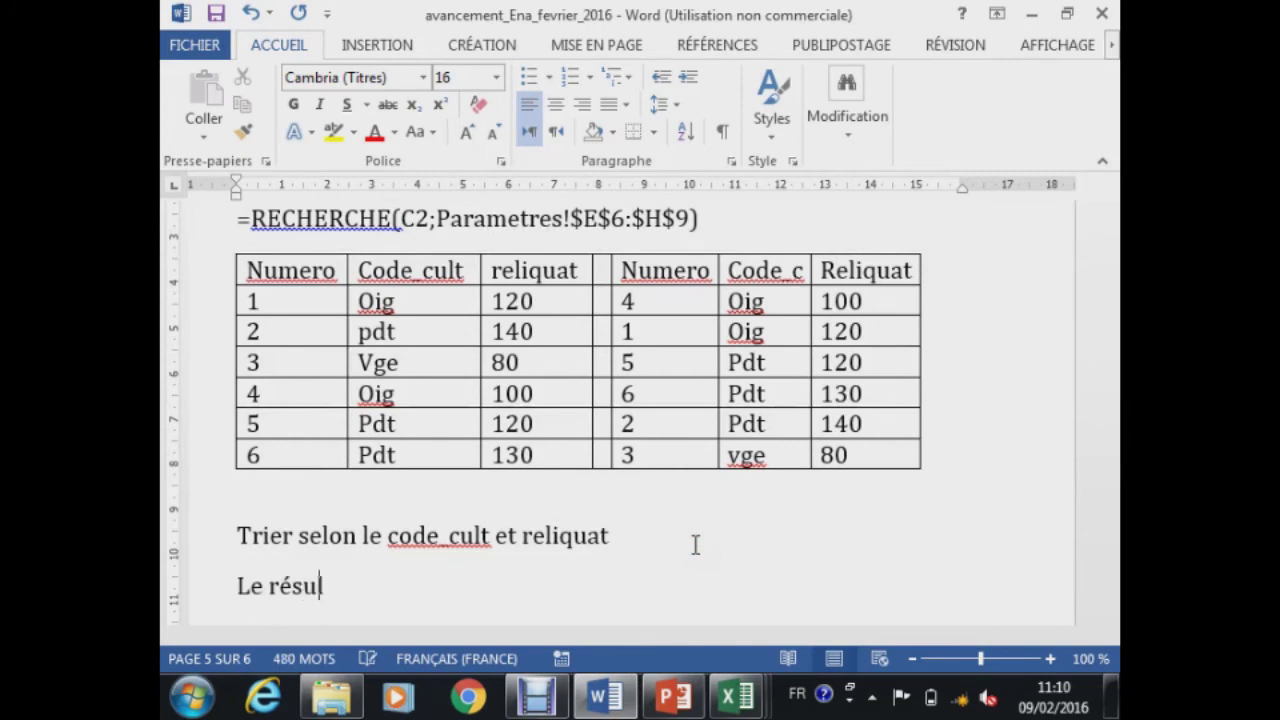
type("tat sera")
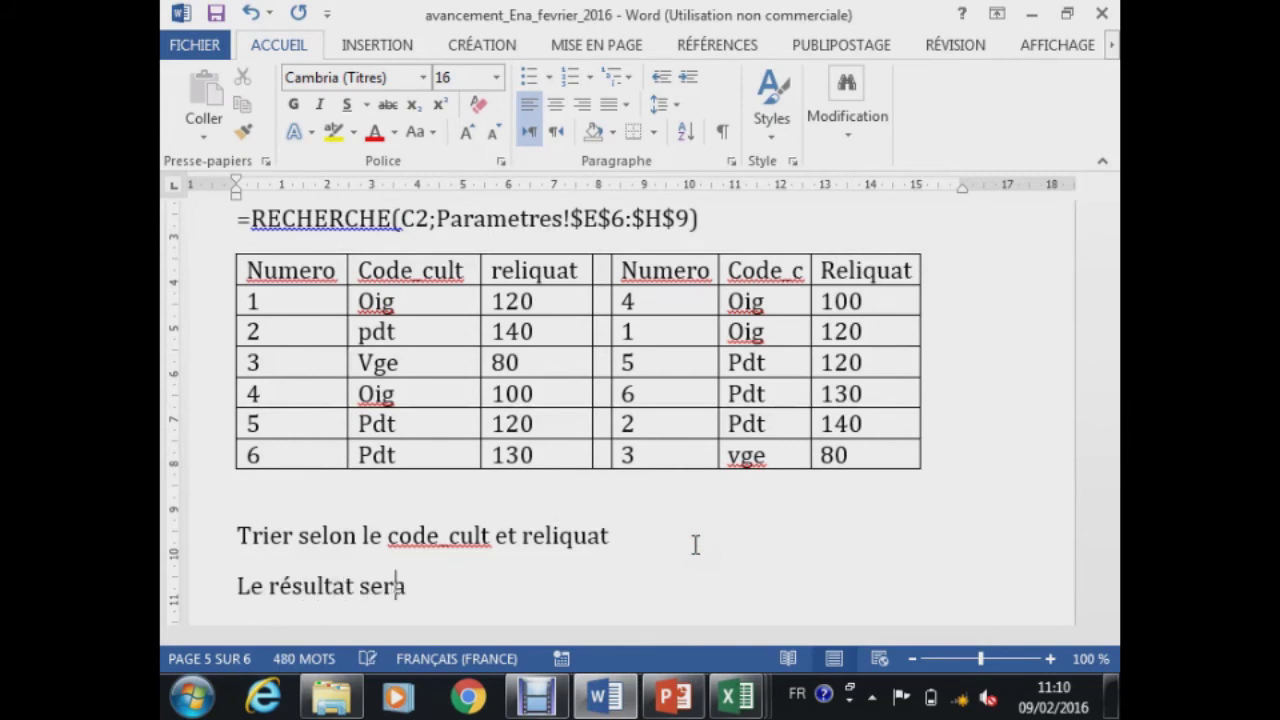
type("it différ")
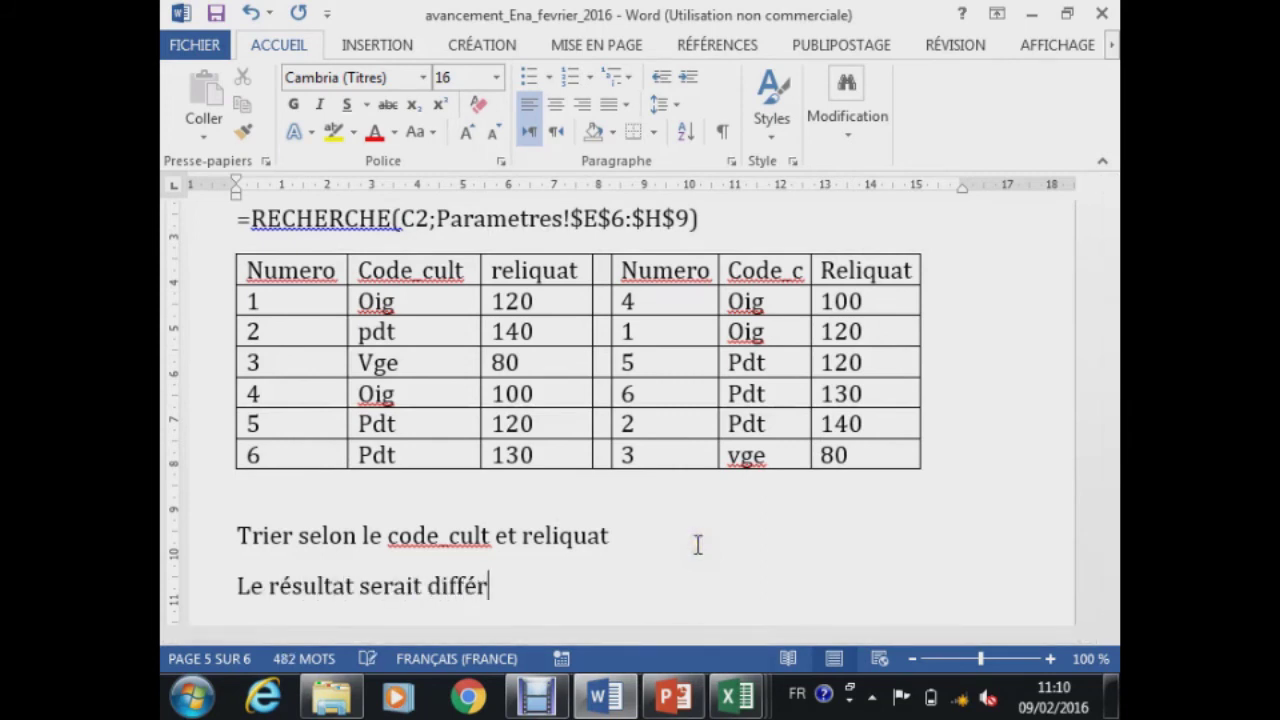
type("ent/ident")
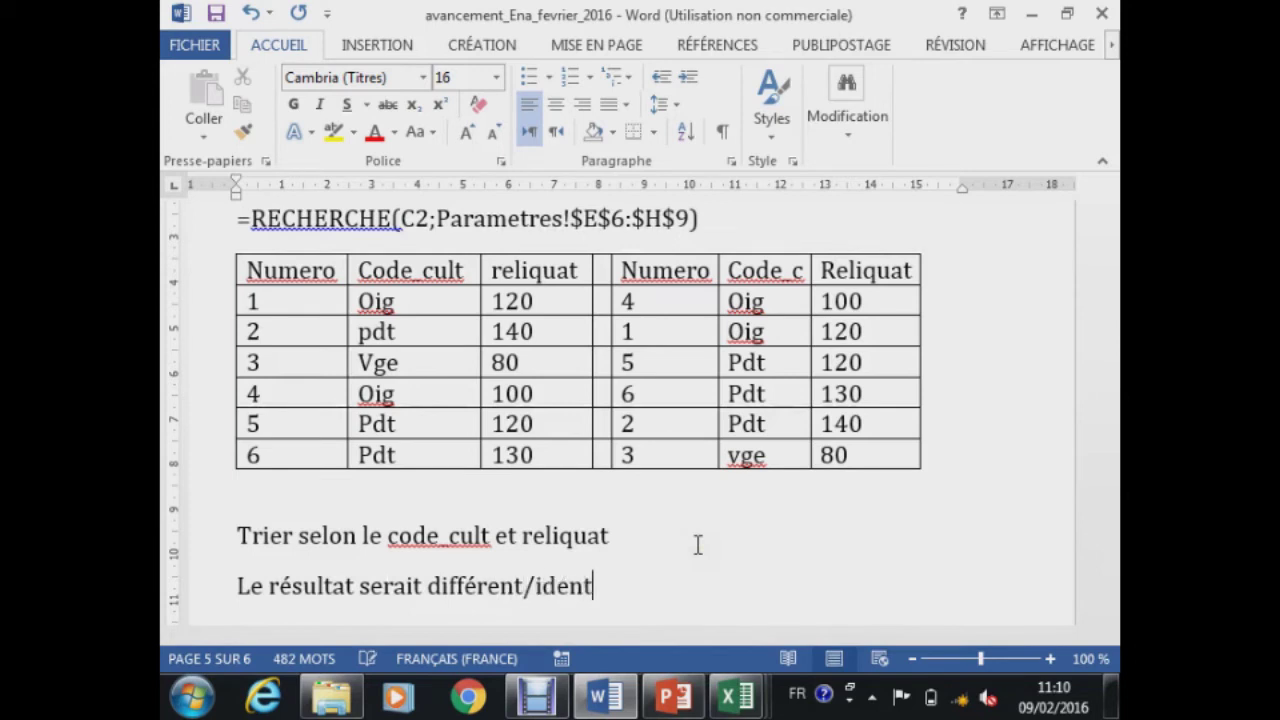
type("ique si on trie selon reliquet et code_cult")
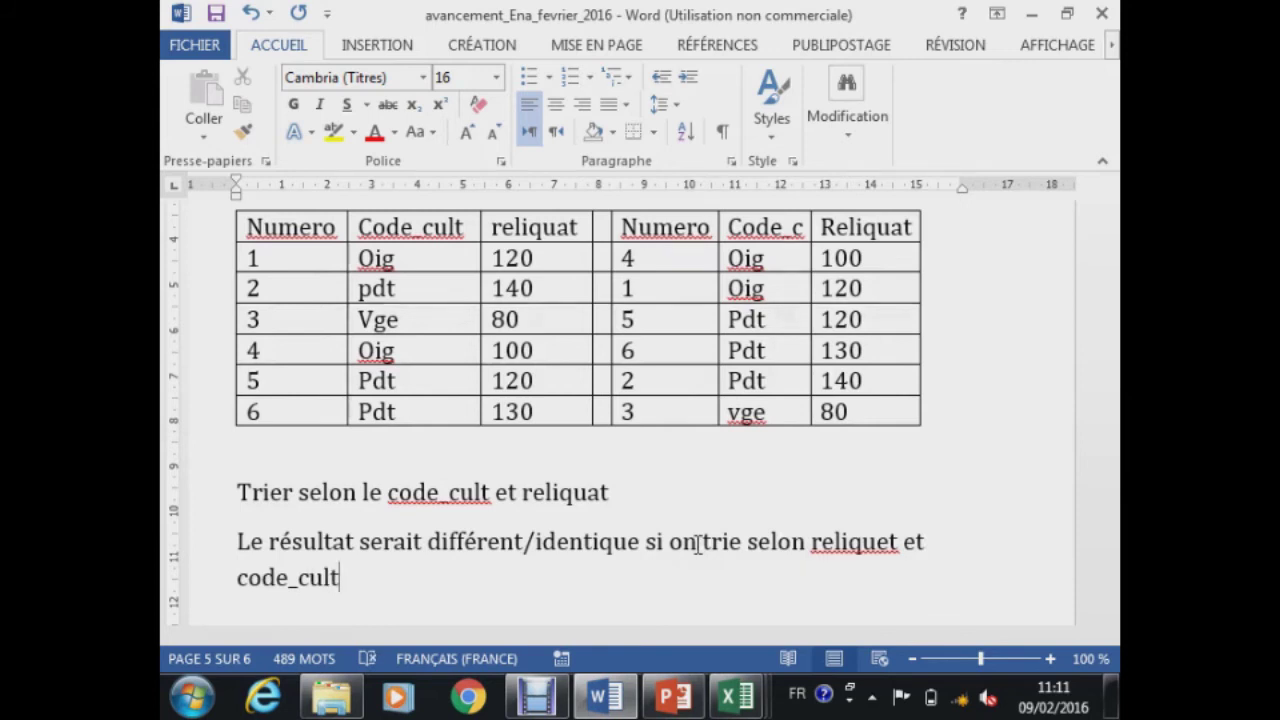
Correct the misspelled word reliquet to reliquat in the new sentence.
left_click(889, 534)
key("BackSpace")
type("a")
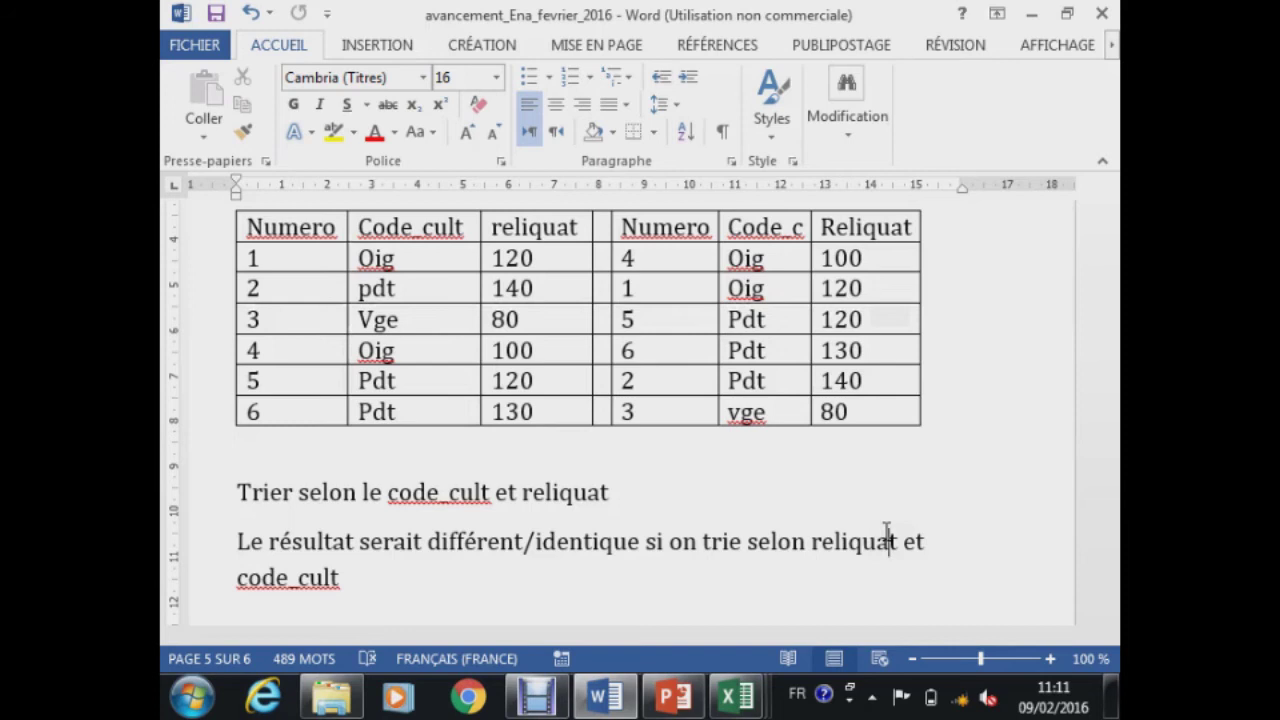
Compare the row numbered 4 in the original and sorted tables, and examine how the Oig rows and Reliquat values are ordered.
left_click(718, 459)
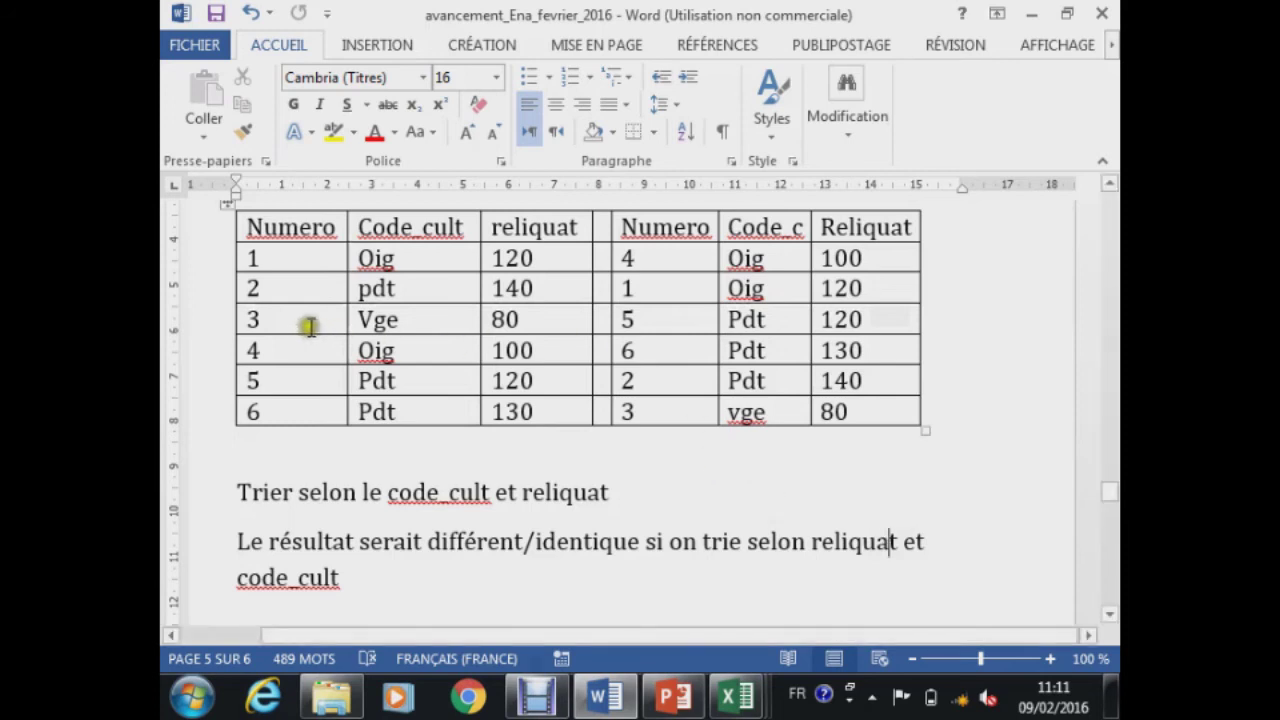
left_click(253, 352)
left_click_drag(253, 352, 543, 346)
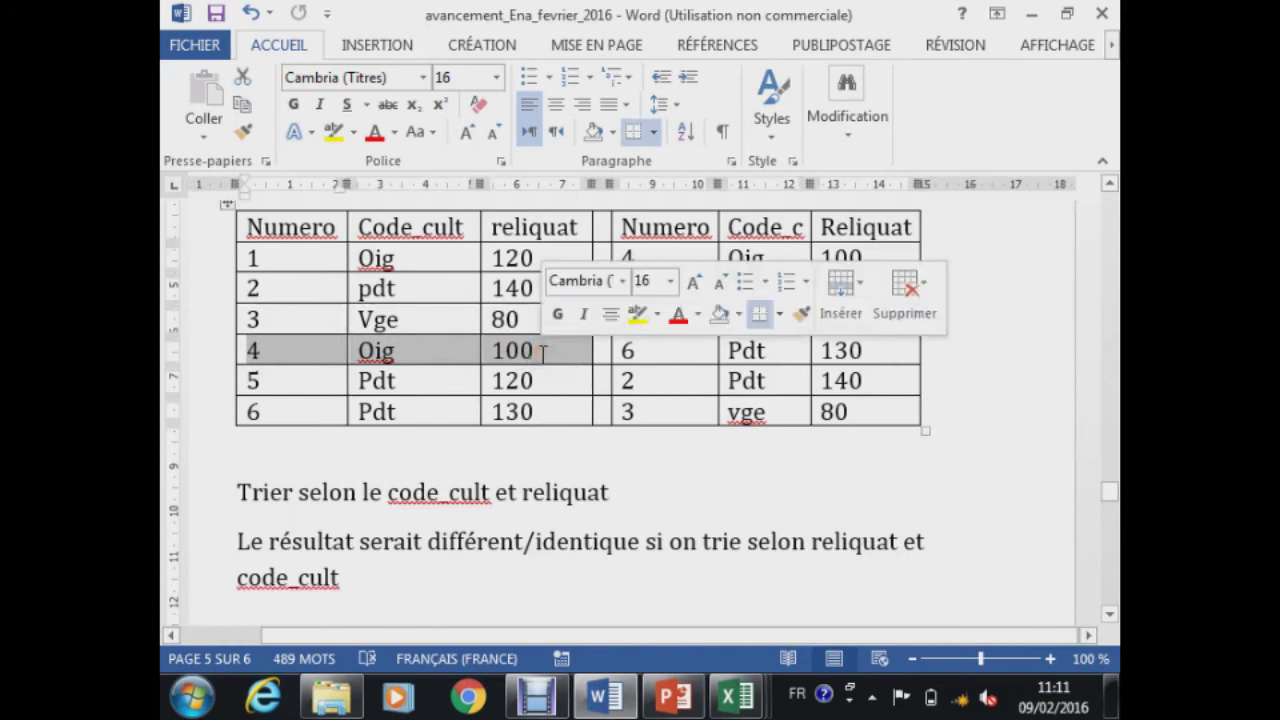
left_click(690, 258)
left_click_drag(626, 257, 877, 266)
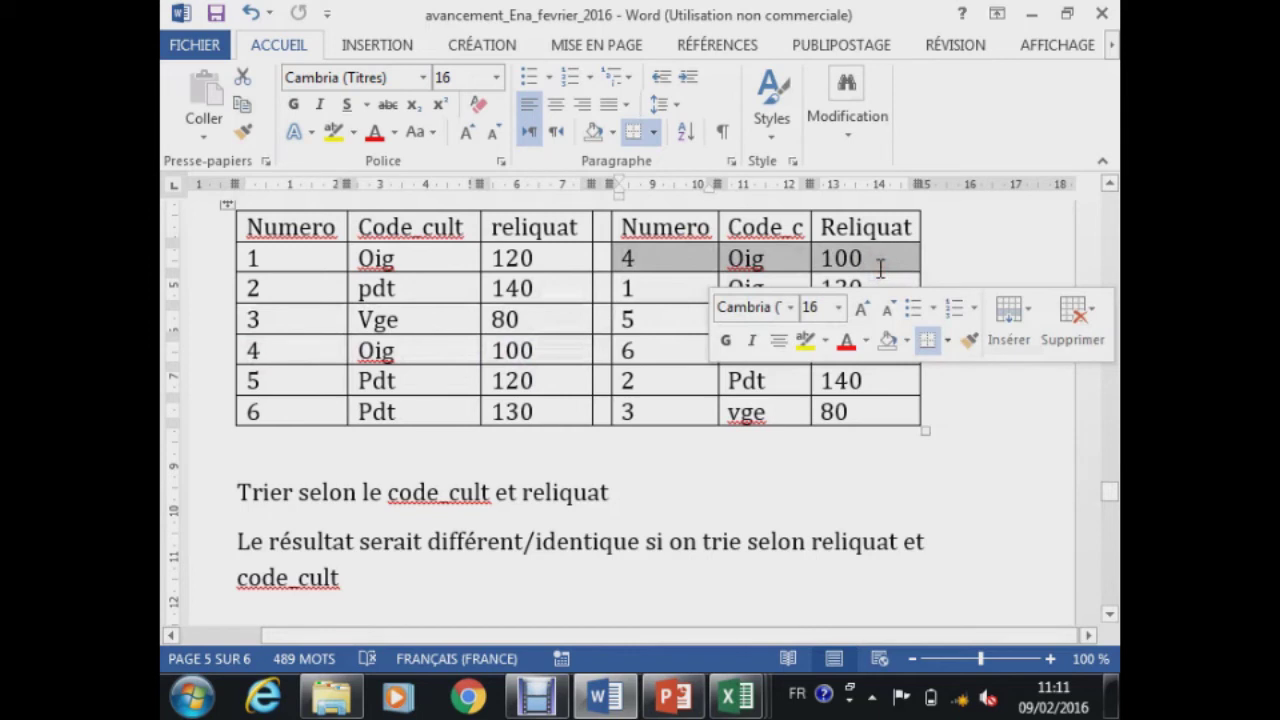
left_click(612, 260)
left_click_drag(612, 260, 828, 286)
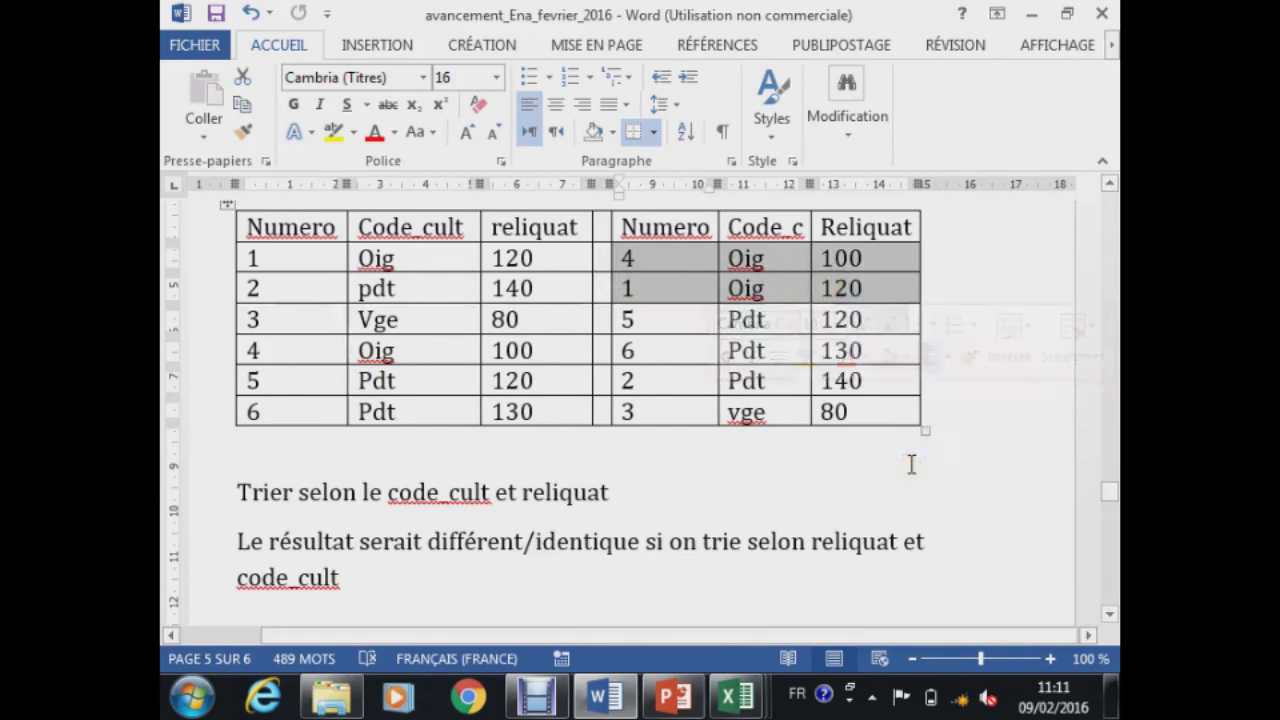
left_click(870, 270)
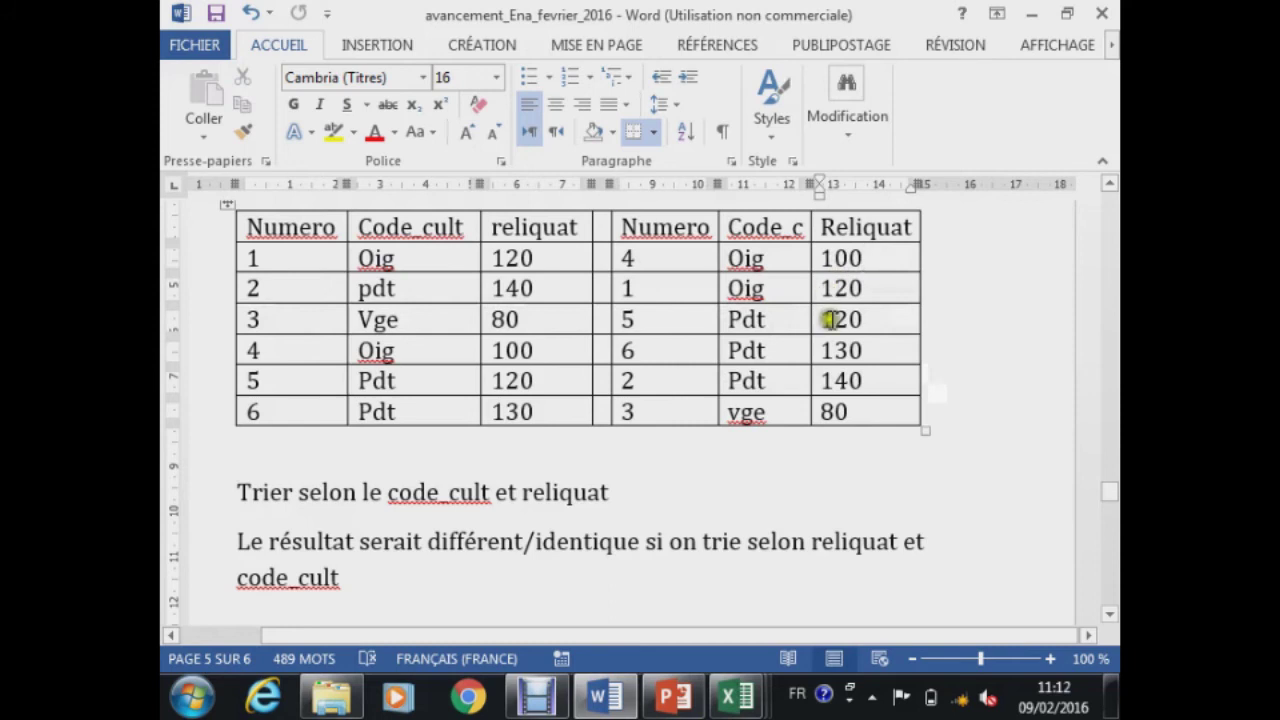
left_click(815, 405)
left_click(858, 427)
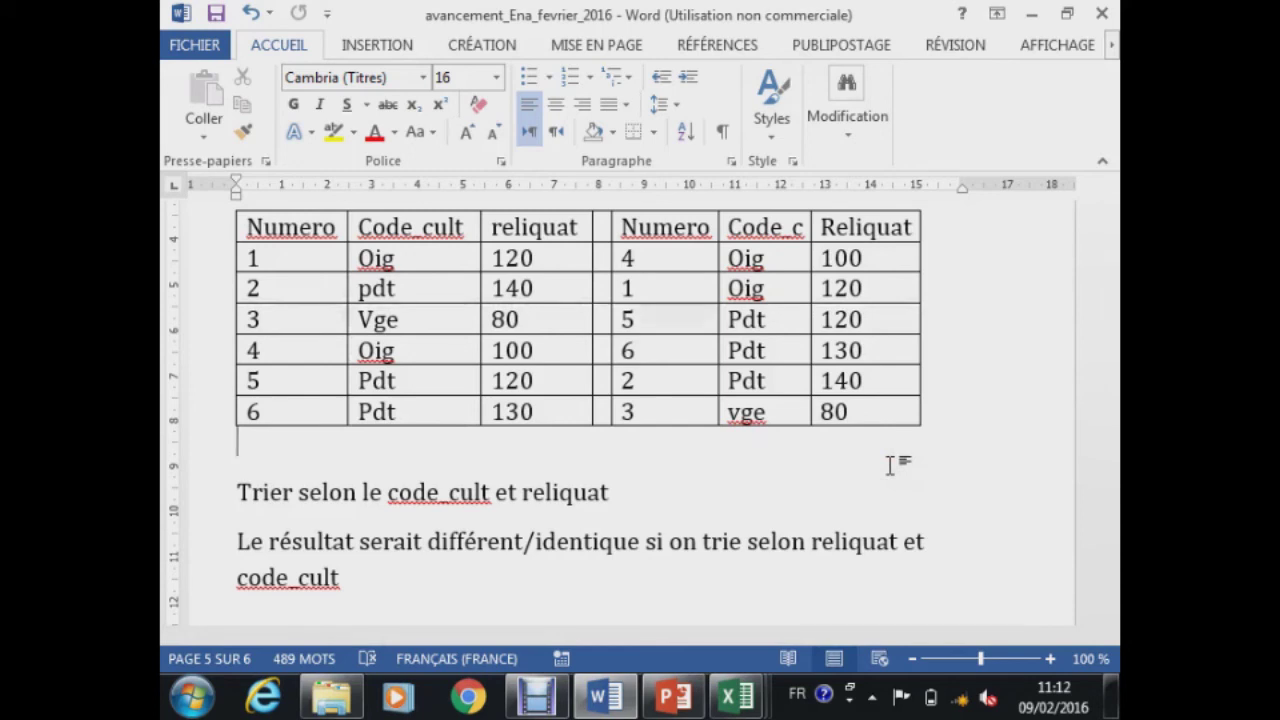
Strike through the word identique in the sentence below the table, leaving différent as the answer.
left_click(468, 545)
double_click(468, 545)
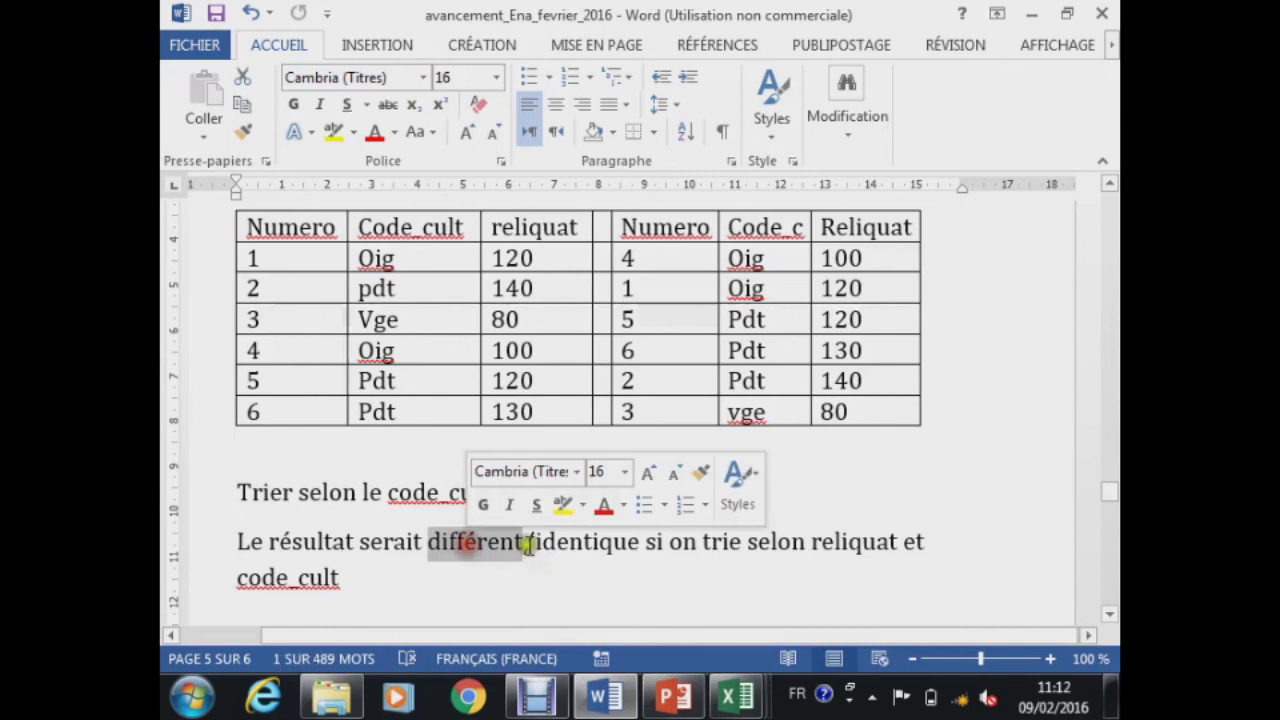
double_click(575, 545)
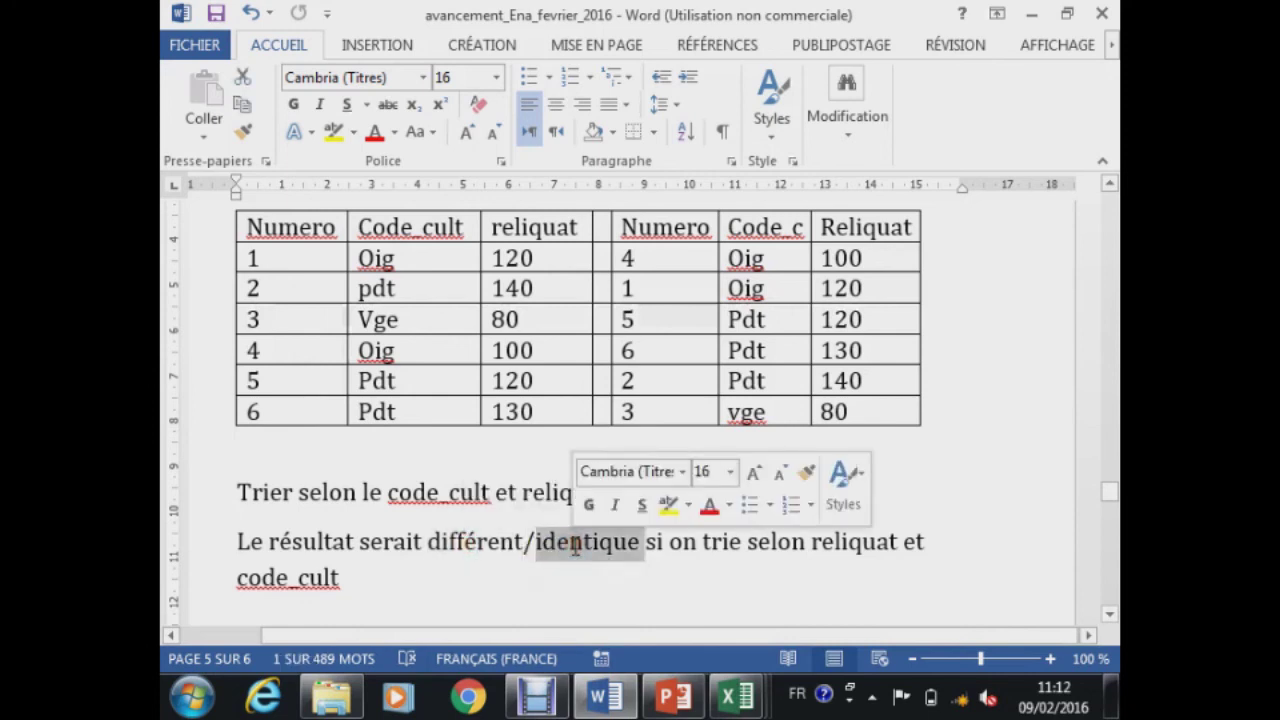
left_click(388, 105)
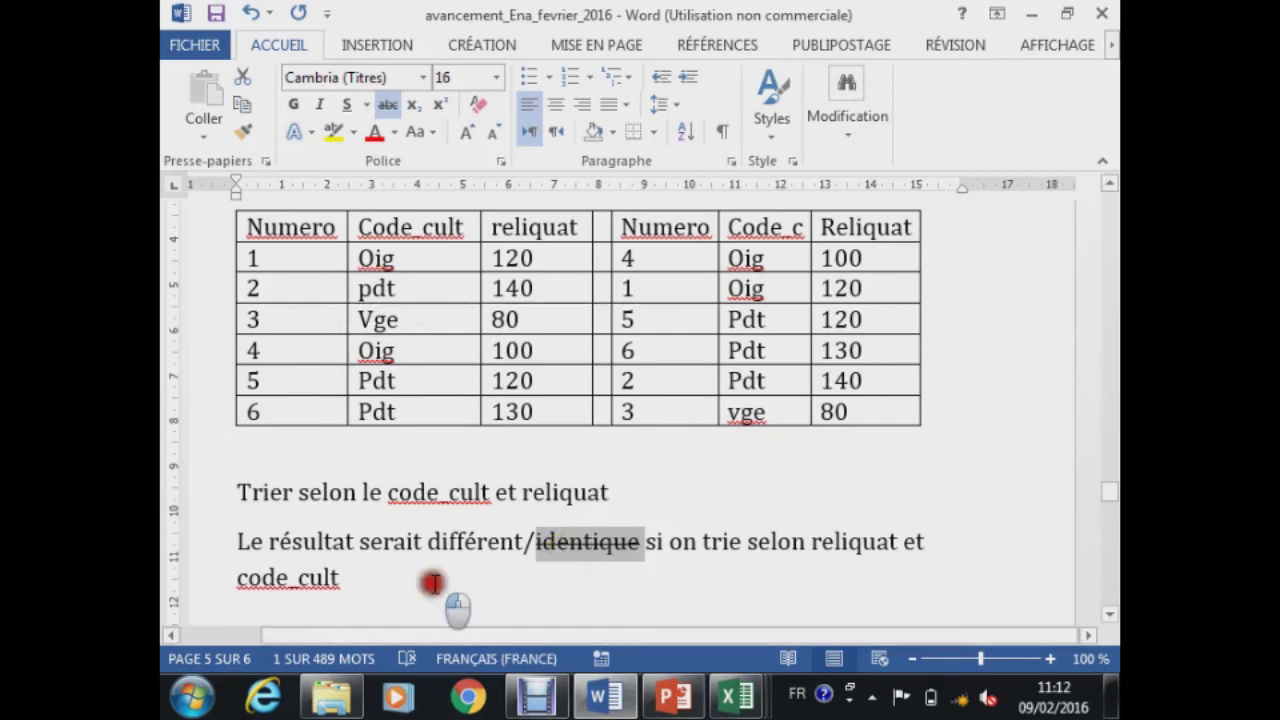
Add a line below the sentence with the row numbers 3, 4, 1, 5, 6 and 2 separated by tabs.
left_click(435, 584)
key("Return")
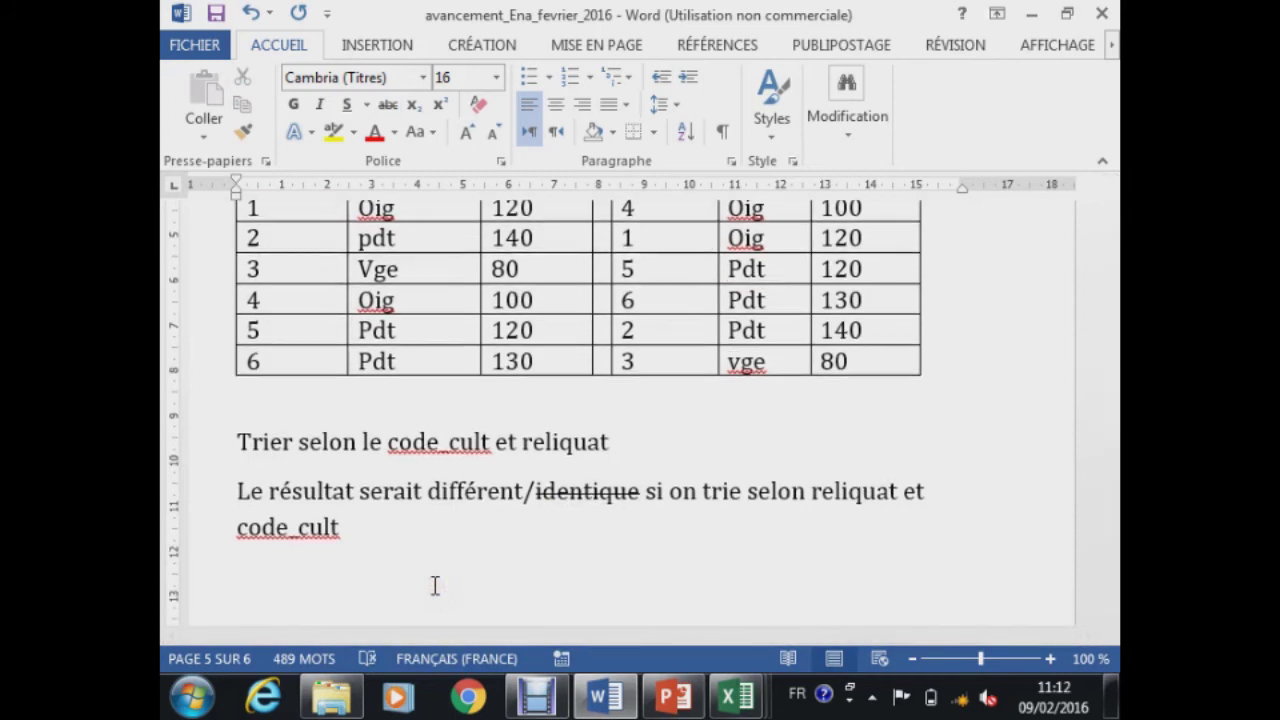
scroll(435, 584, "up", 2)
scroll(435, 584, "down", 1)
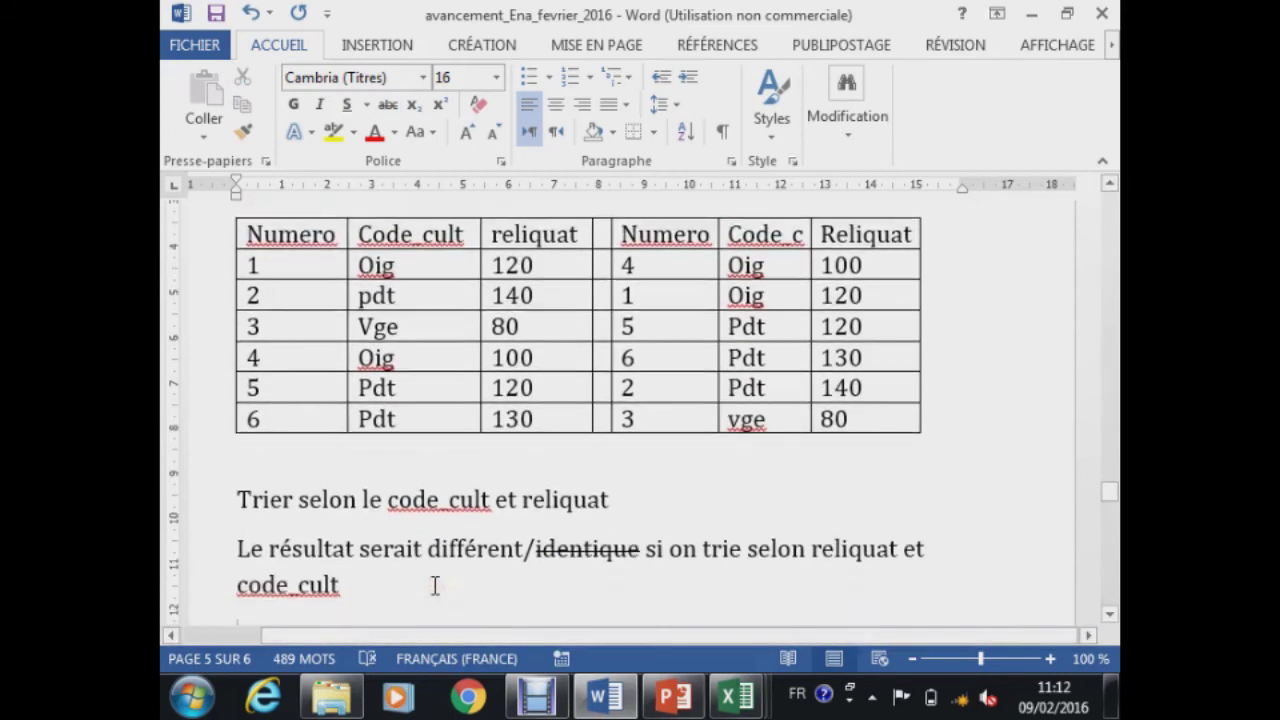
scroll(672, 416, "down", 1)
type("3")
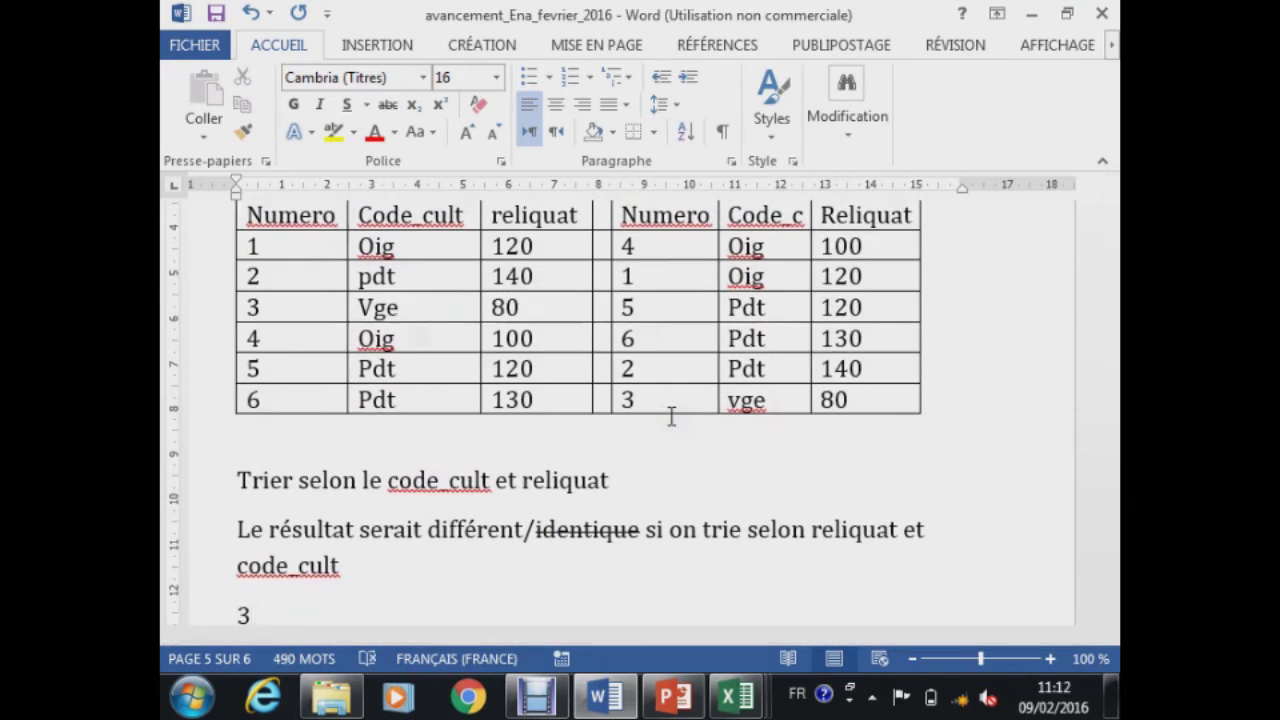
key("Tab")
type("4")
key("Tab")
type("1")
key("Tab")
type("5")
key("Tab")
type("6")
key("Tab")
type("2")
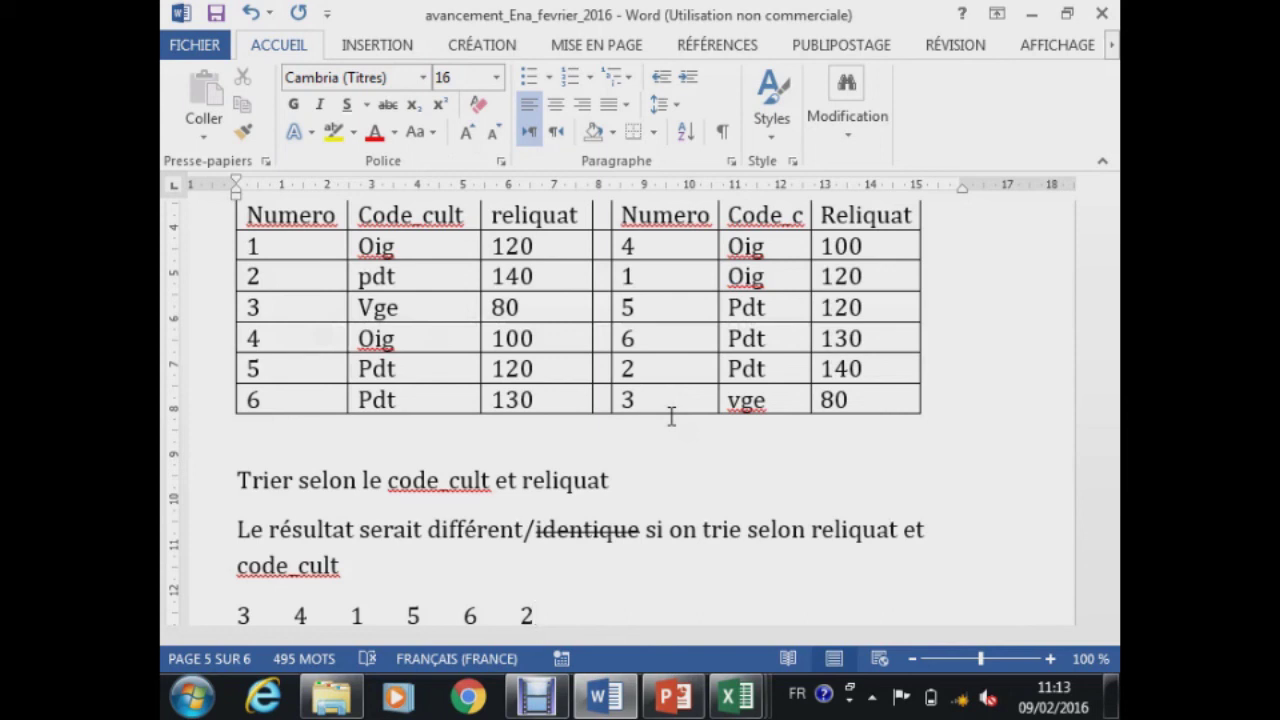
Compare numbers 1 and 5 in the new sequence with their rows in the sorted table, checking crop code and reliquat.
double_click(745, 246)
left_click_drag(745, 246, 745, 283)
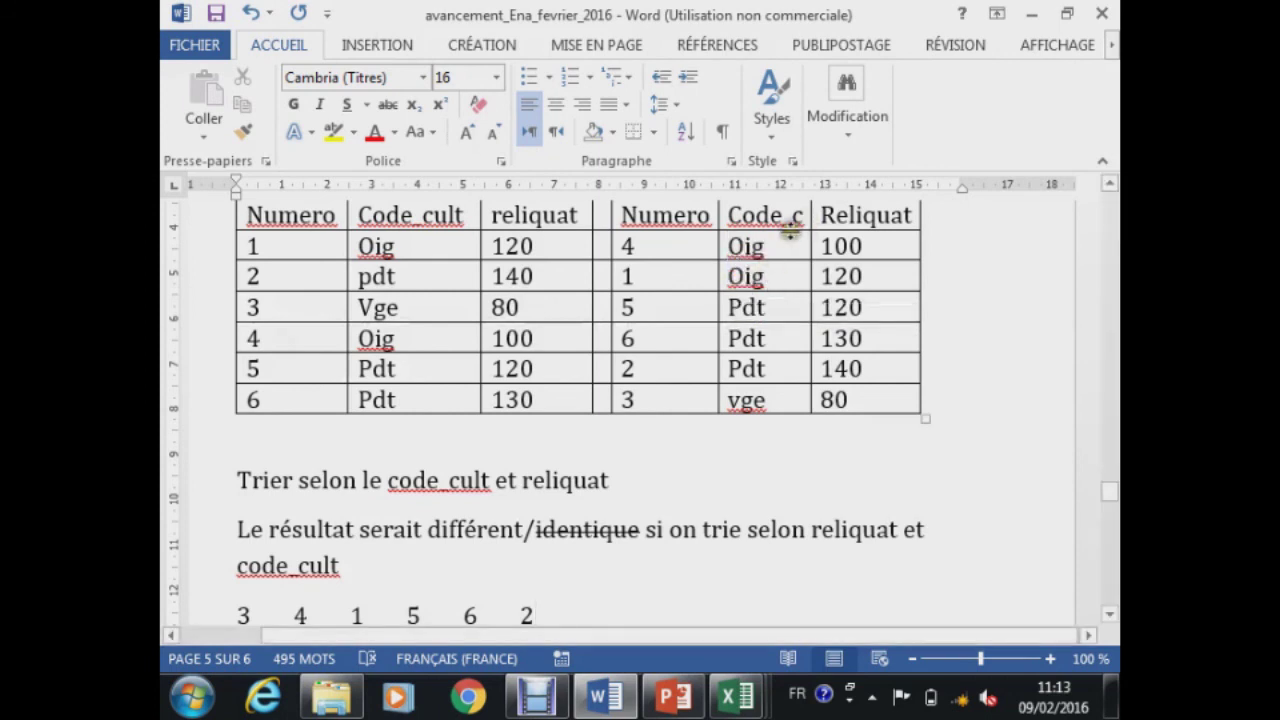
left_click_drag(345, 612, 432, 612)
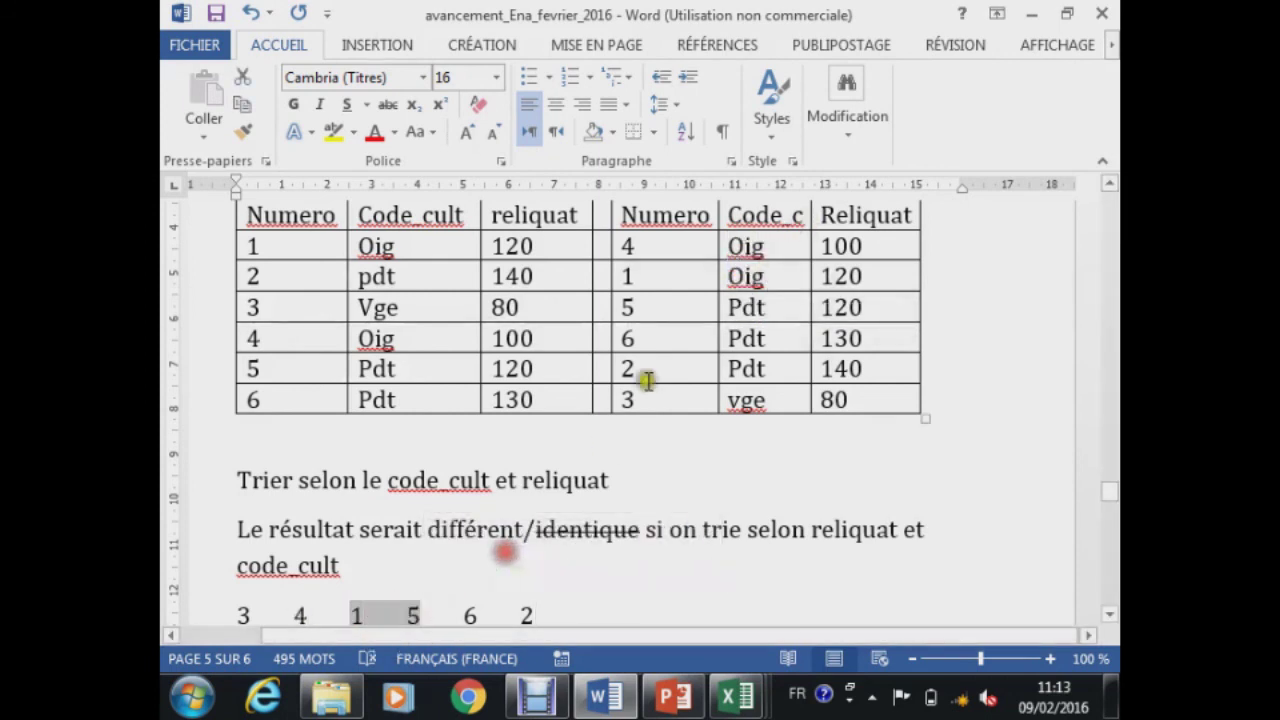
left_click_drag(610, 280, 797, 313)
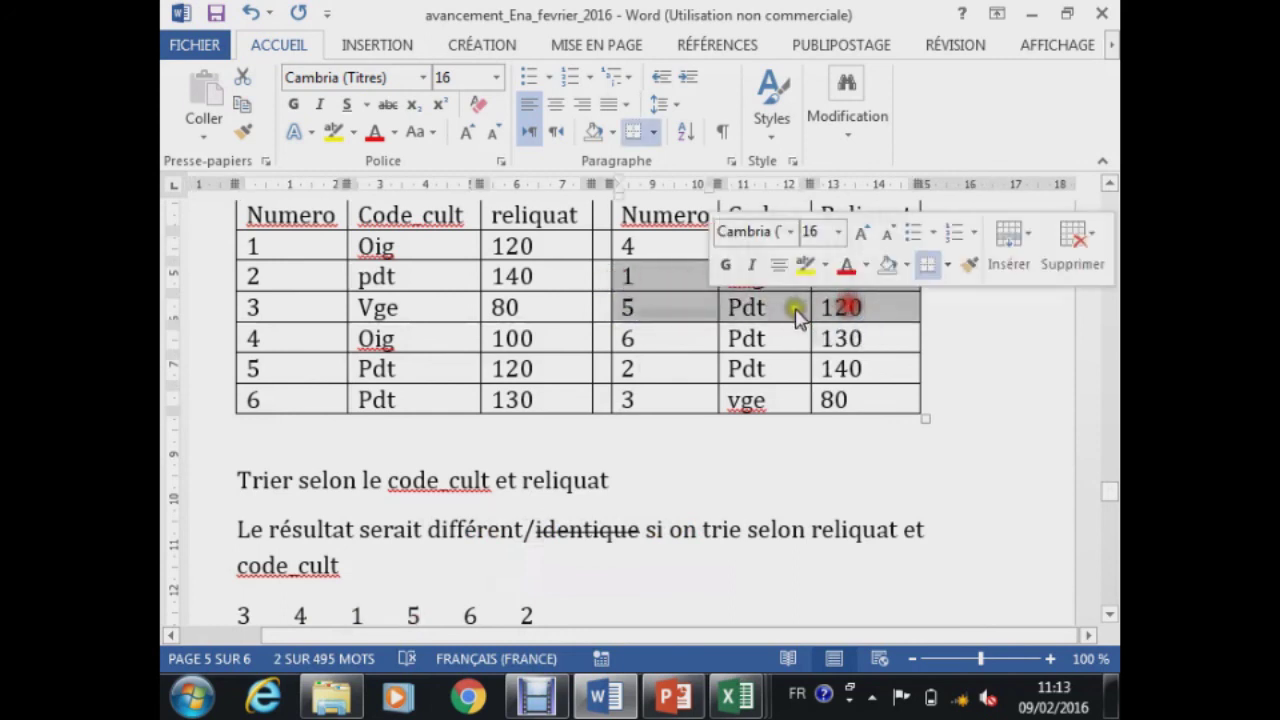